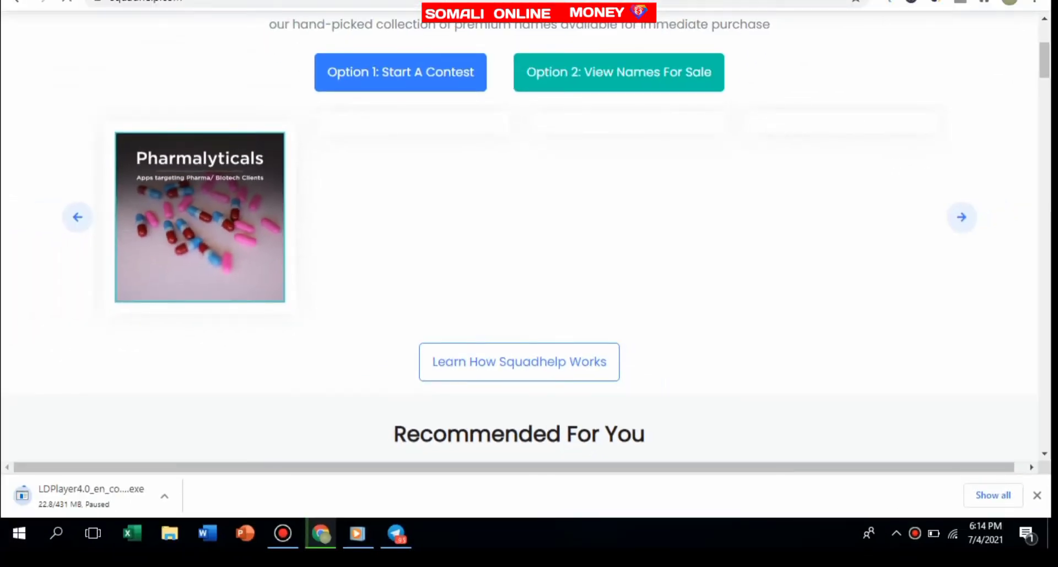
Switch from the Squadhelp homepage to the LogoMakr tab holding the red play-button logo
click(264, 1)
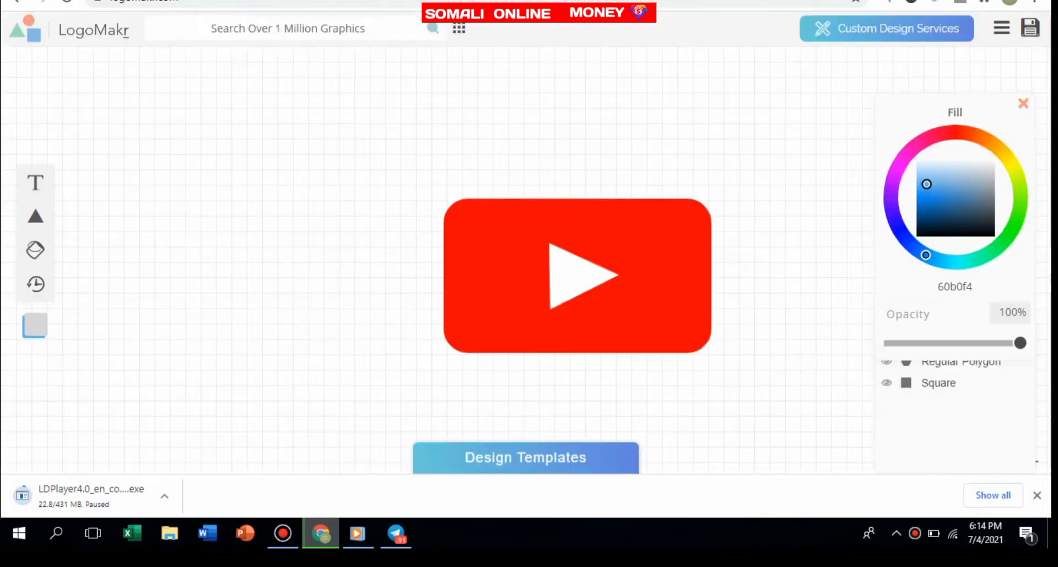
Select the red play-button rectangle on the LogoMakr canvas
click(525, 314)
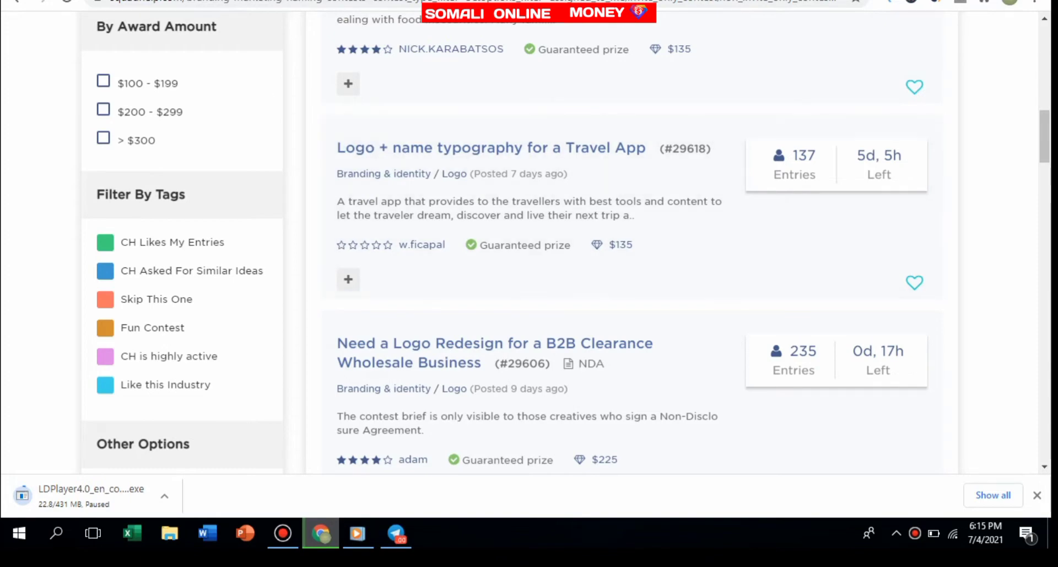
Go to the YouTube tab and open the Somali Online Money channel's home page
click(83, 0)
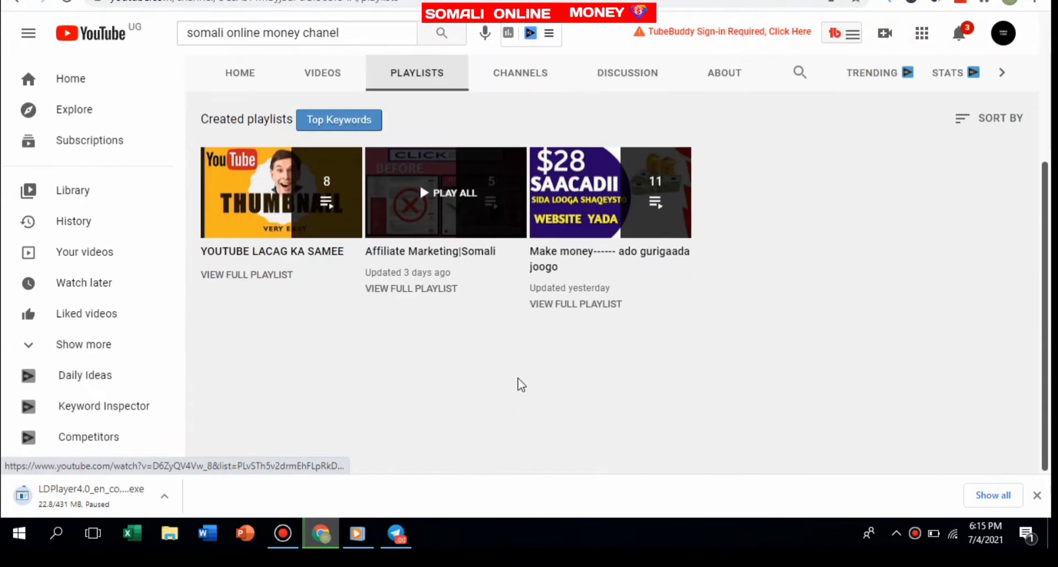
scroll(338, 307, up, 4)
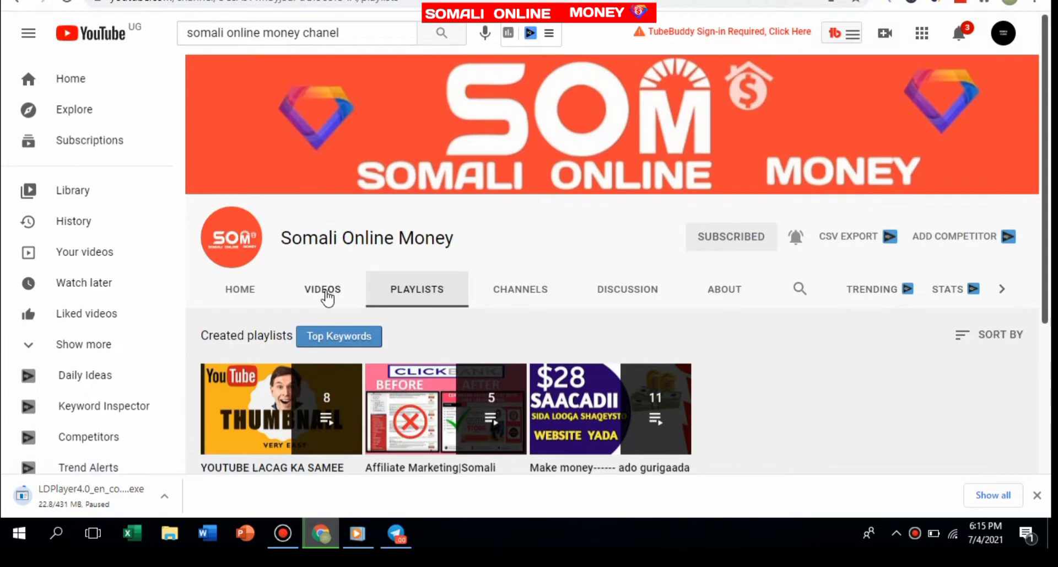
click(257, 288)
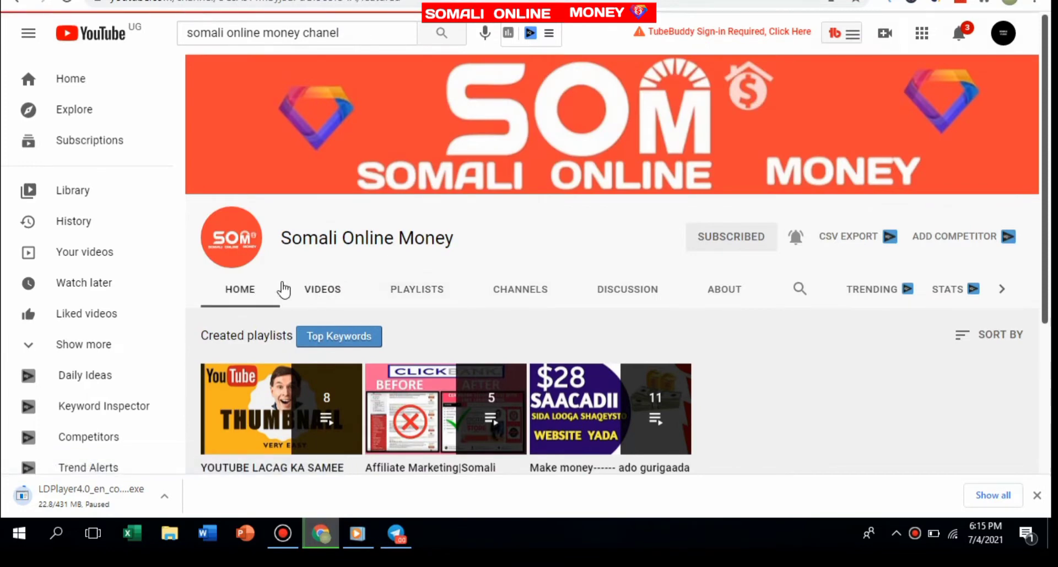
scroll(386, 350, down, 4)
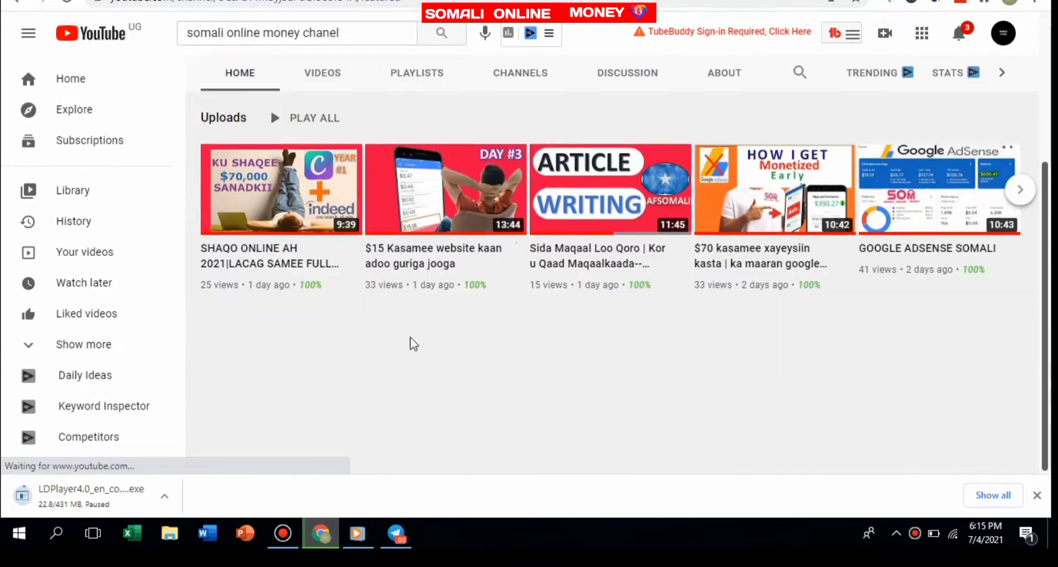
scroll(413, 342, up, 4)
Browse the channel's Videos grid, with uploads like GOOGLE ADSENSE SOMALI
click(323, 227)
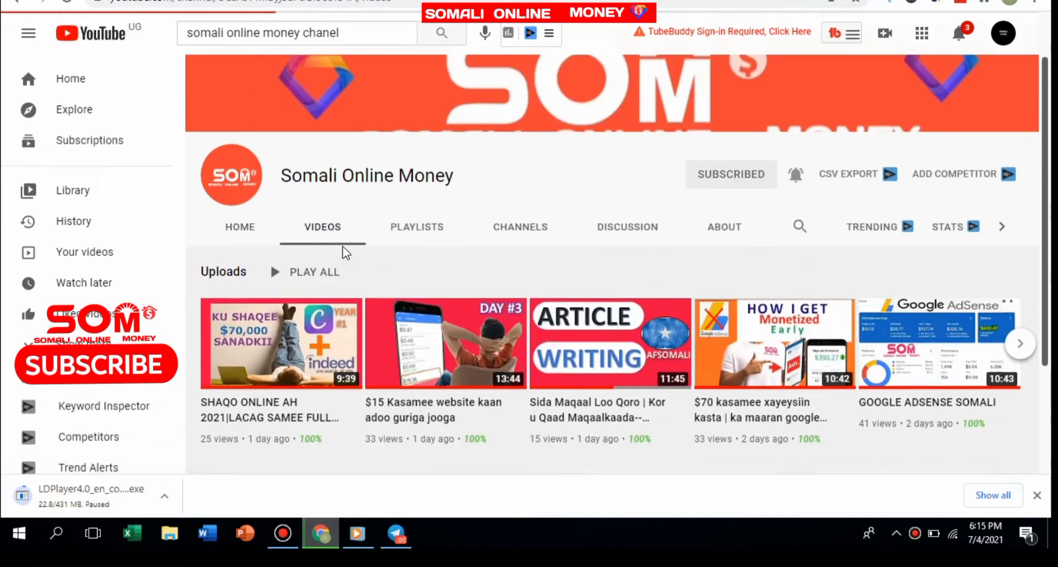
scroll(441, 309, down, 6)
scroll(530, 286, down, 1)
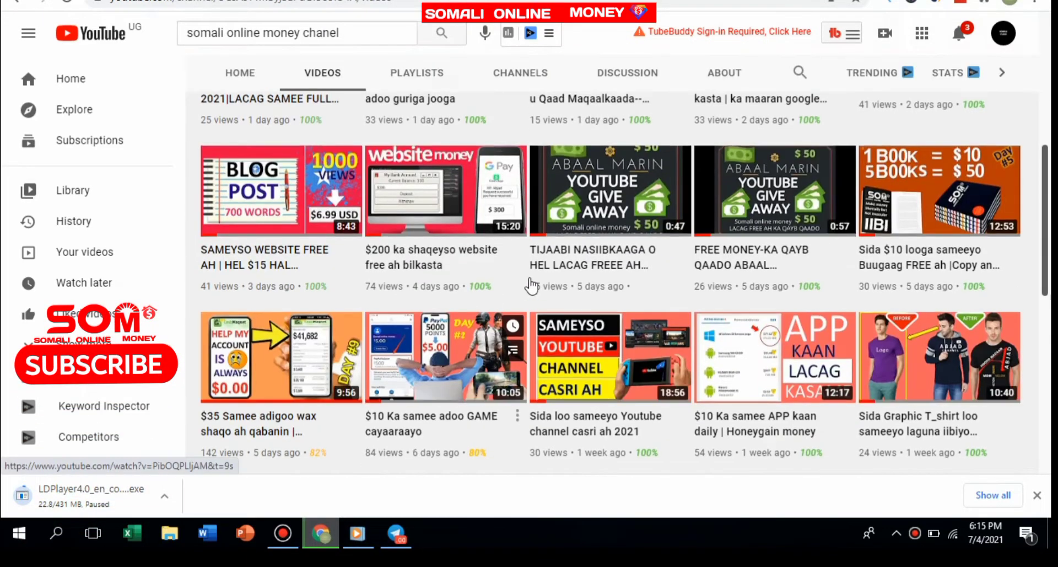
scroll(530, 286, up, 1)
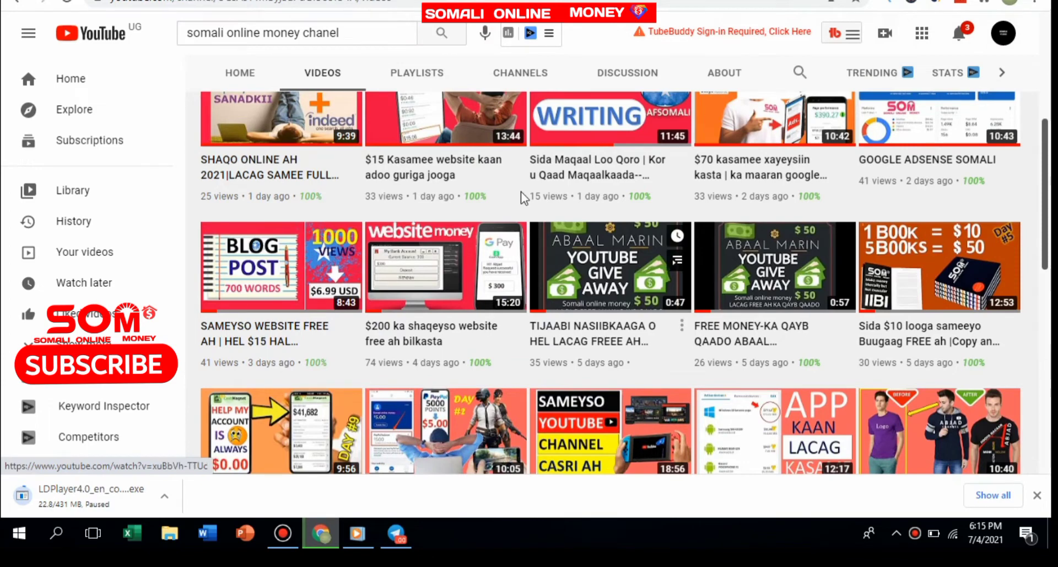
scroll(386, 286, up, 5)
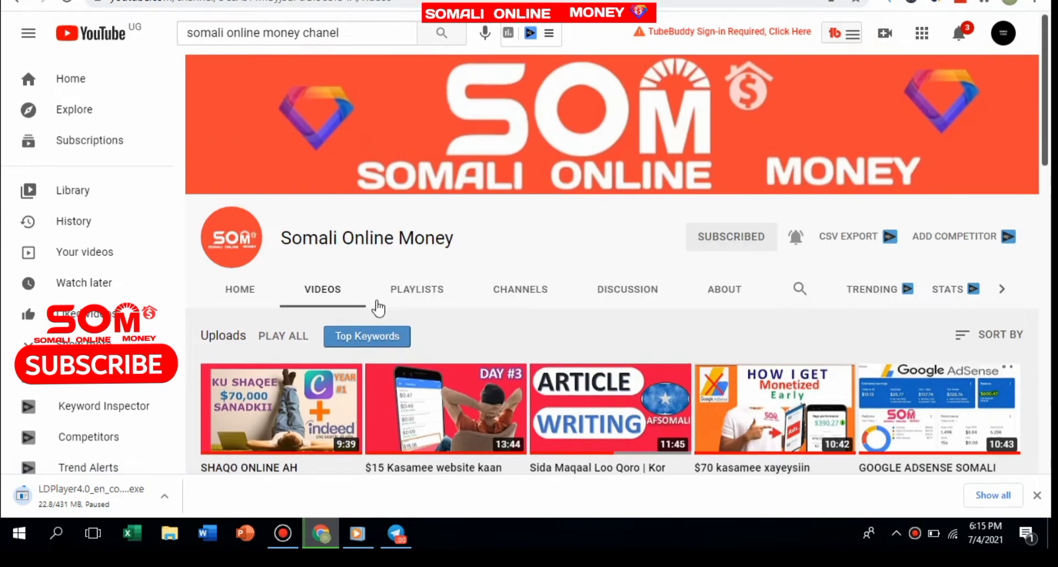
scroll(419, 306, down, 5)
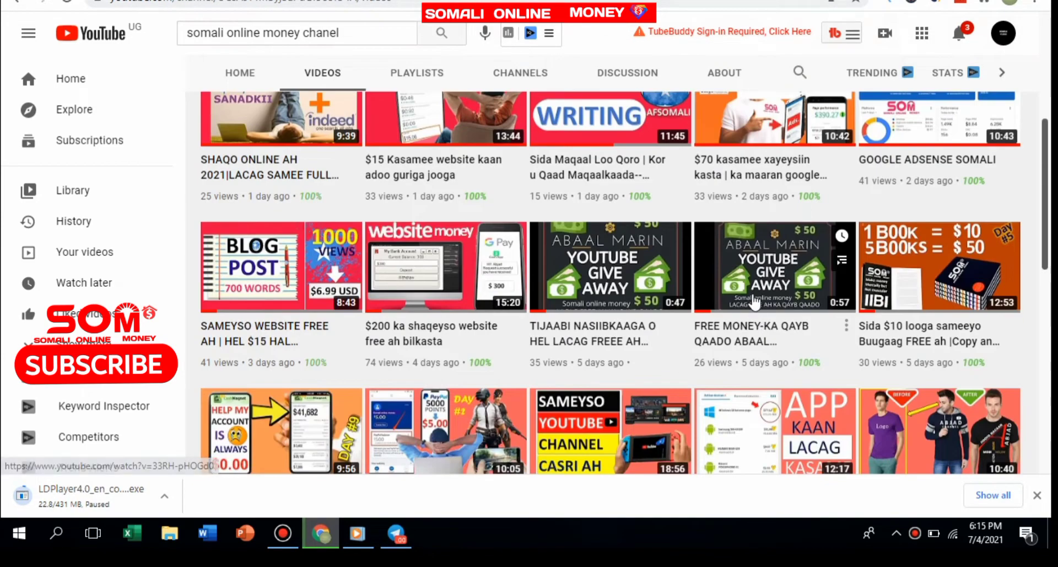
scroll(752, 304, up, 3)
scroll(277, 196, up, 2)
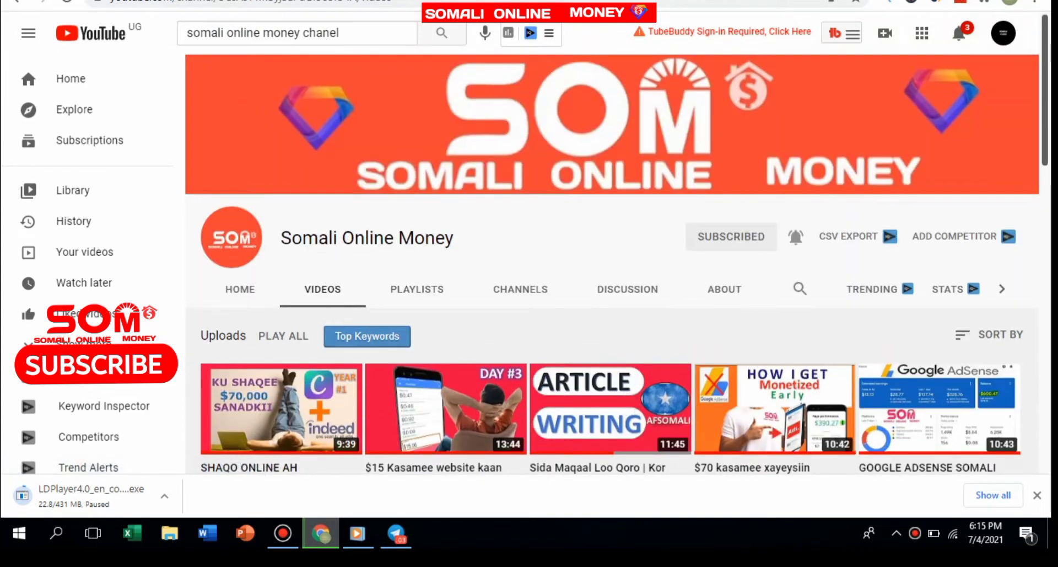
Return to Squadhelp and scroll to the top of the filtered Active Contests list
click(259, 1)
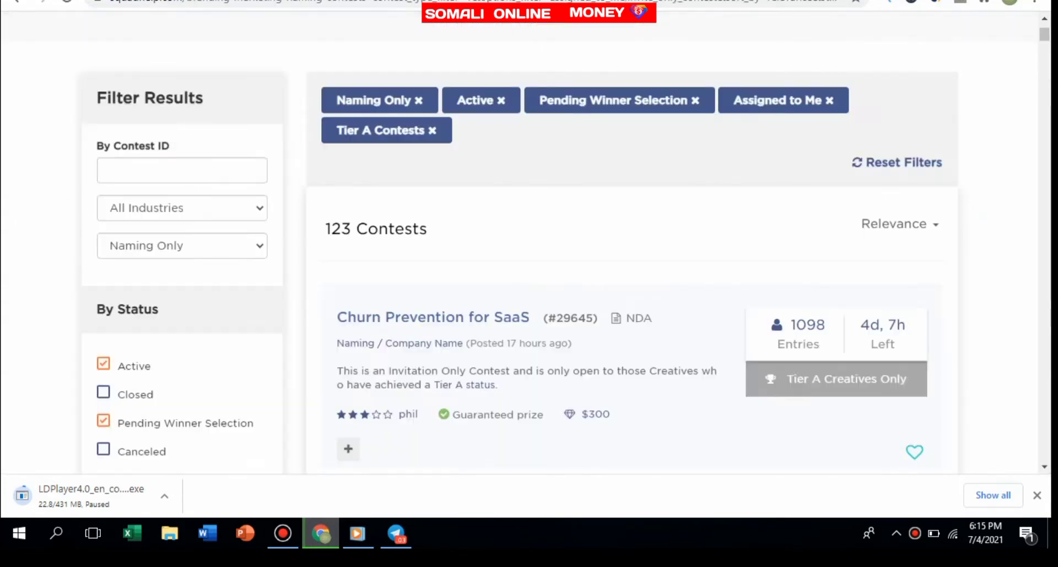
scroll(330, 149, up, 3)
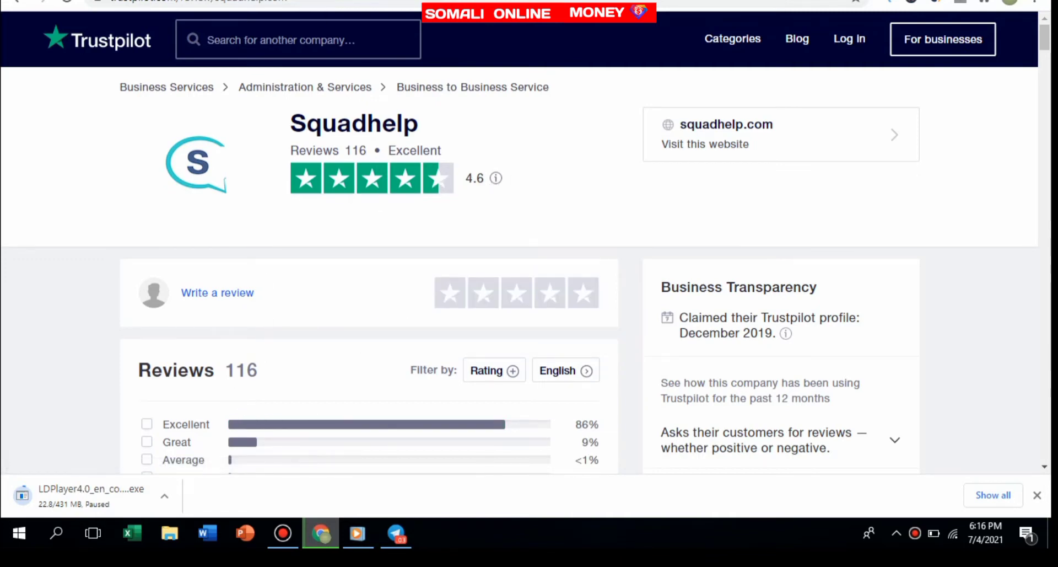
Filter Squadhelp's Active Contests to Logos, then go back to the Trustpilot review page
click(276, 1)
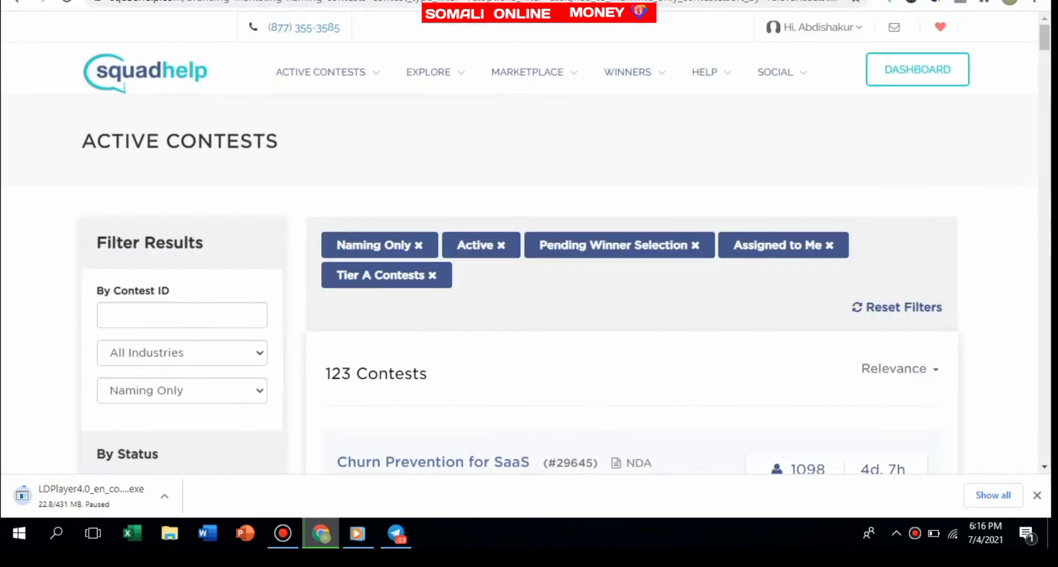
mouse_move(321, 72)
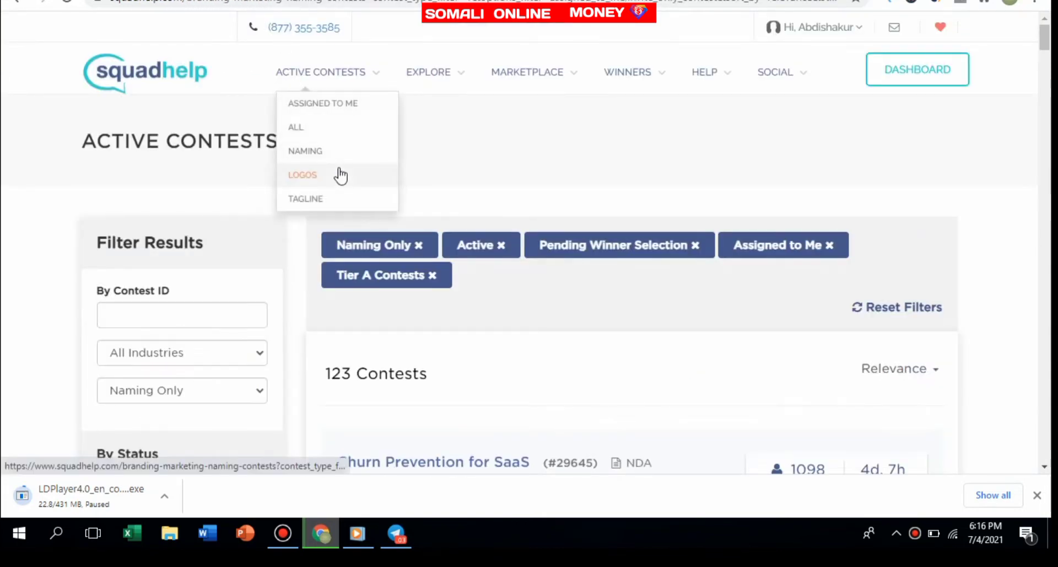
click(339, 151)
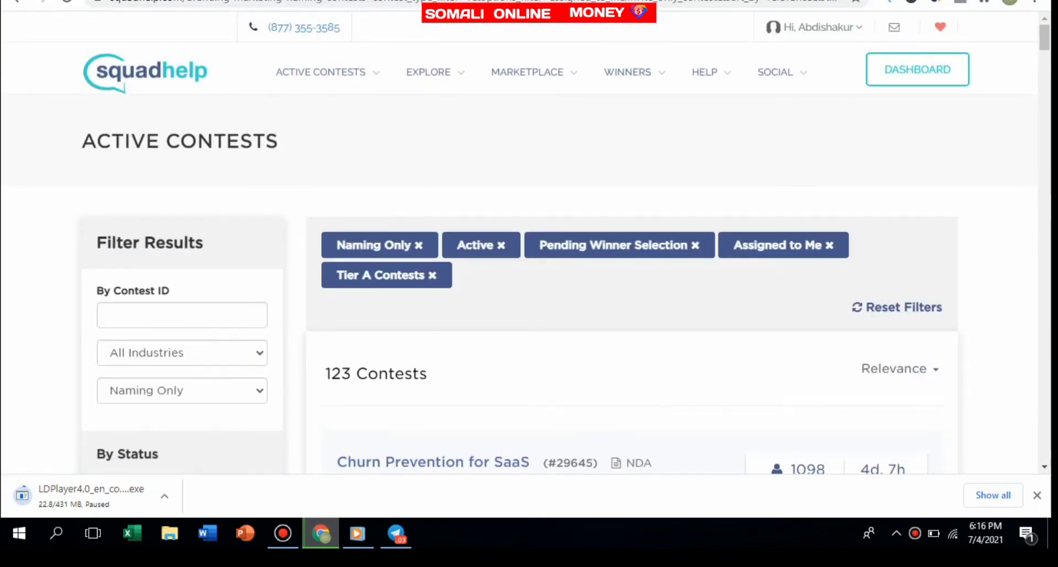
click(352, 1)
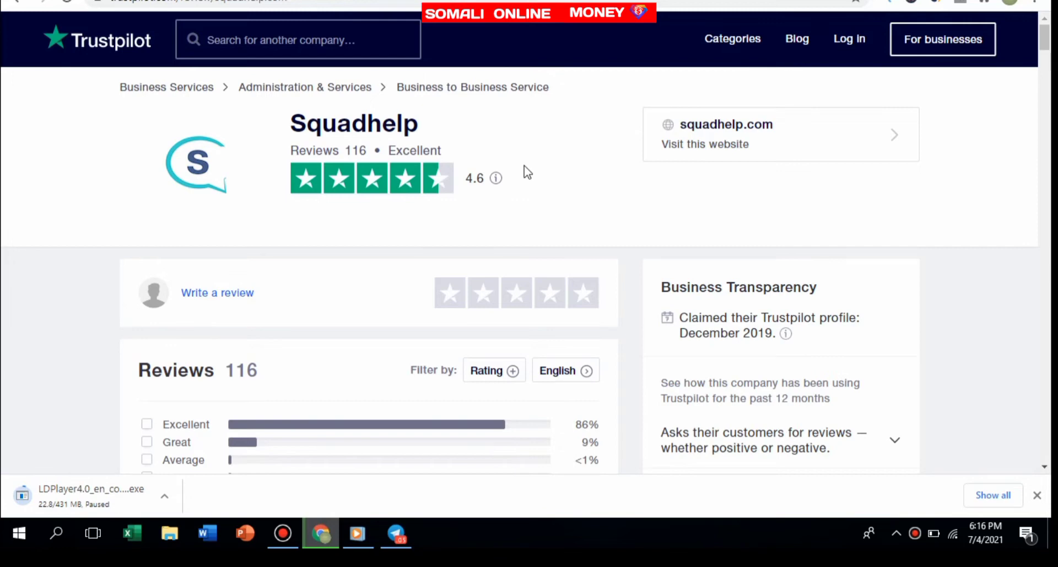
click(269, 2)
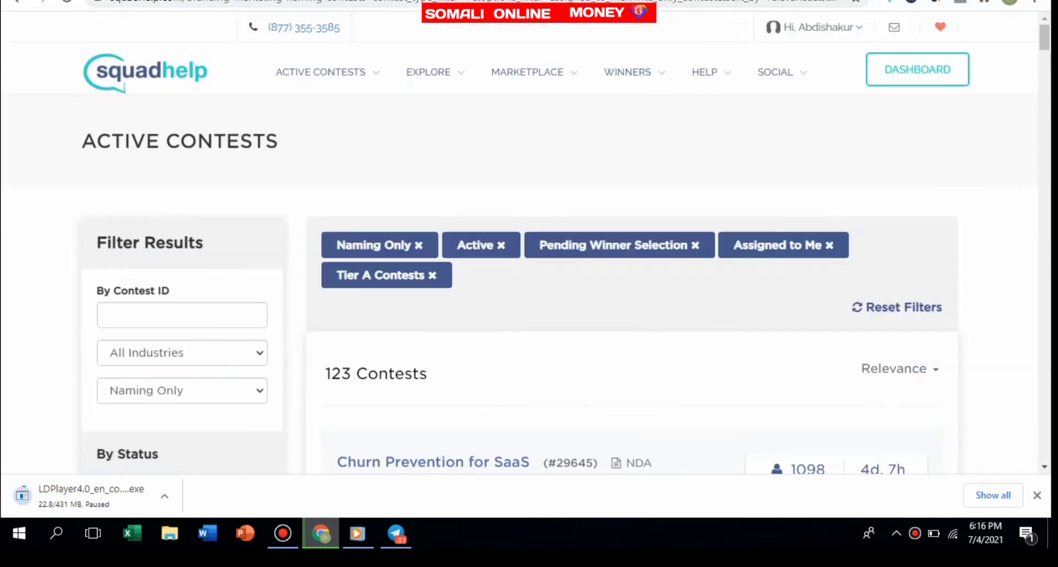
scroll(441, 146, down, 4)
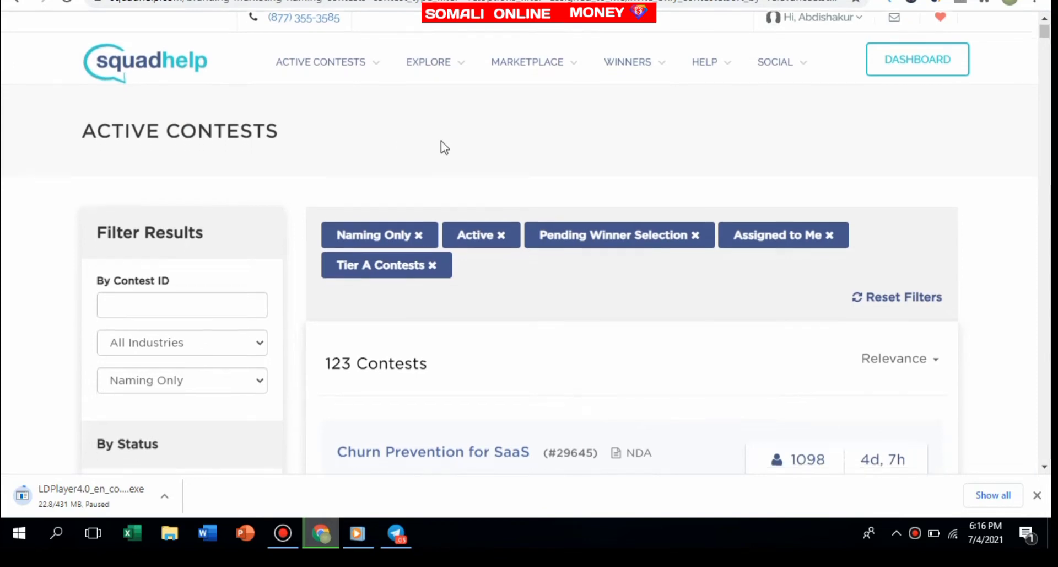
scroll(430, 147, up, 4)
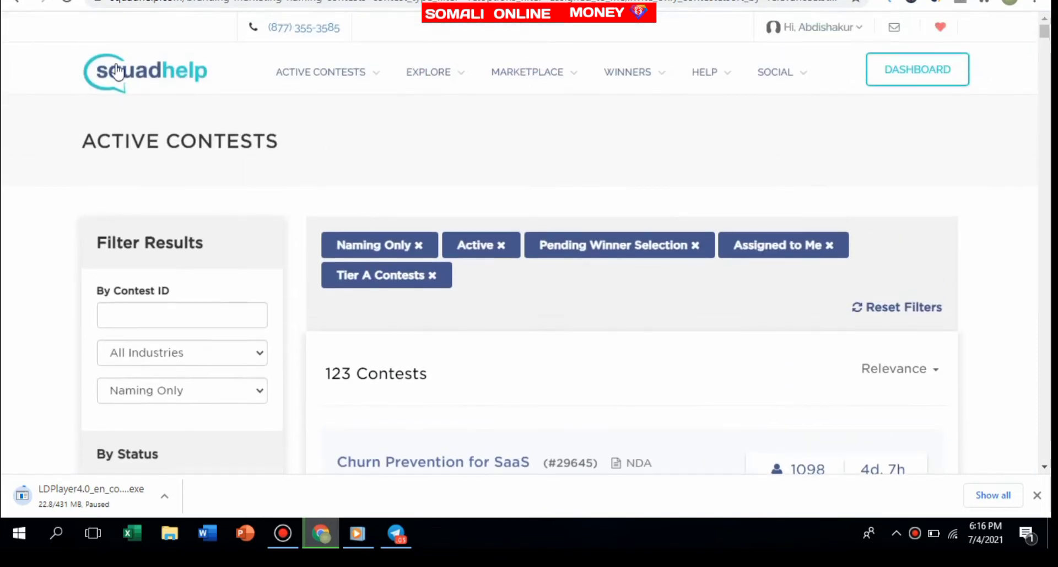
scroll(265, 74, down, 1)
scroll(333, 88, down, 3)
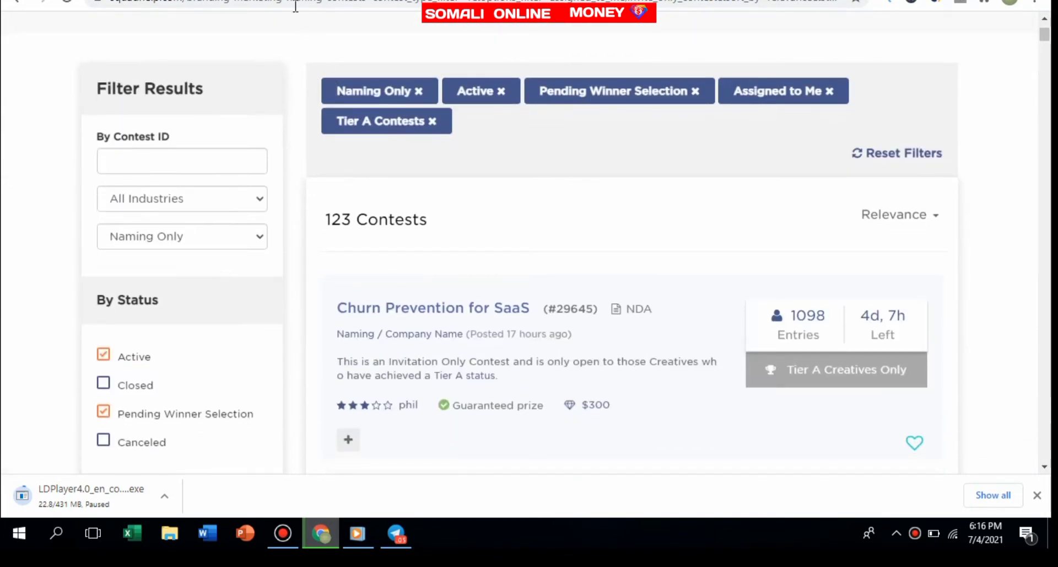
scroll(771, 198, up, 1)
scroll(771, 198, down, 4)
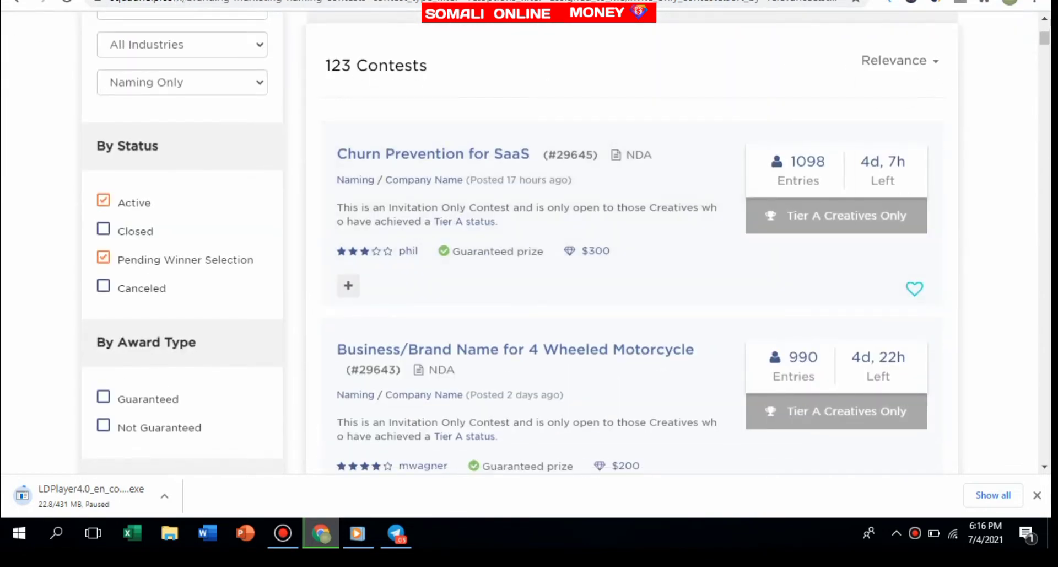
key(alt+Left)
scroll(394, 163, up, 2)
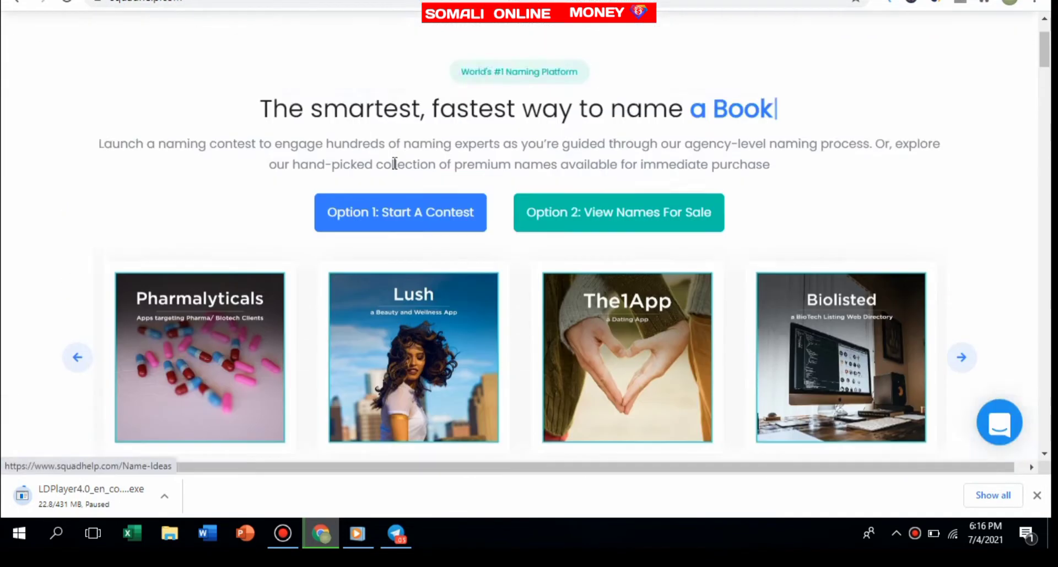
scroll(394, 163, up, 2)
scroll(394, 164, down, 2)
scroll(394, 164, down, 2)
scroll(386, 83, down, 1)
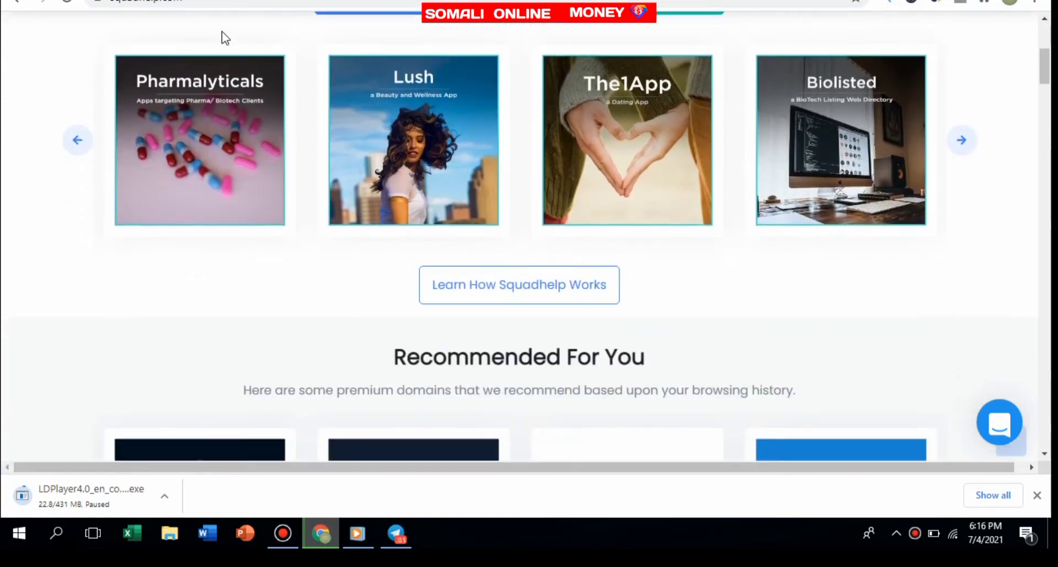
key(alt+Right)
scroll(364, 171, up, 5)
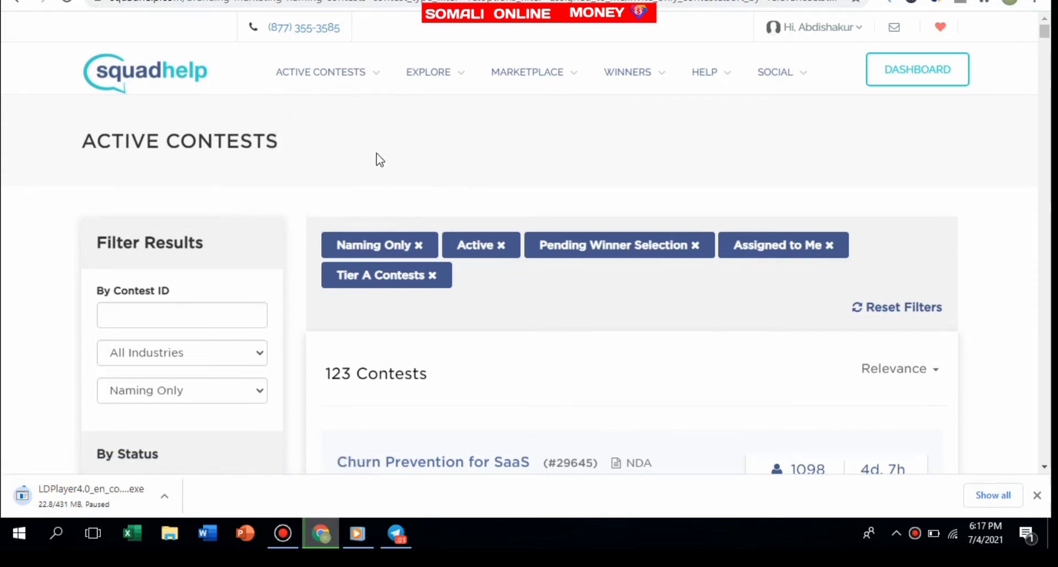
Drop the Naming Only filter so the list shows 29 Logo & Design contests
scroll(378, 158, down, 3)
scroll(386, 166, down, 1)
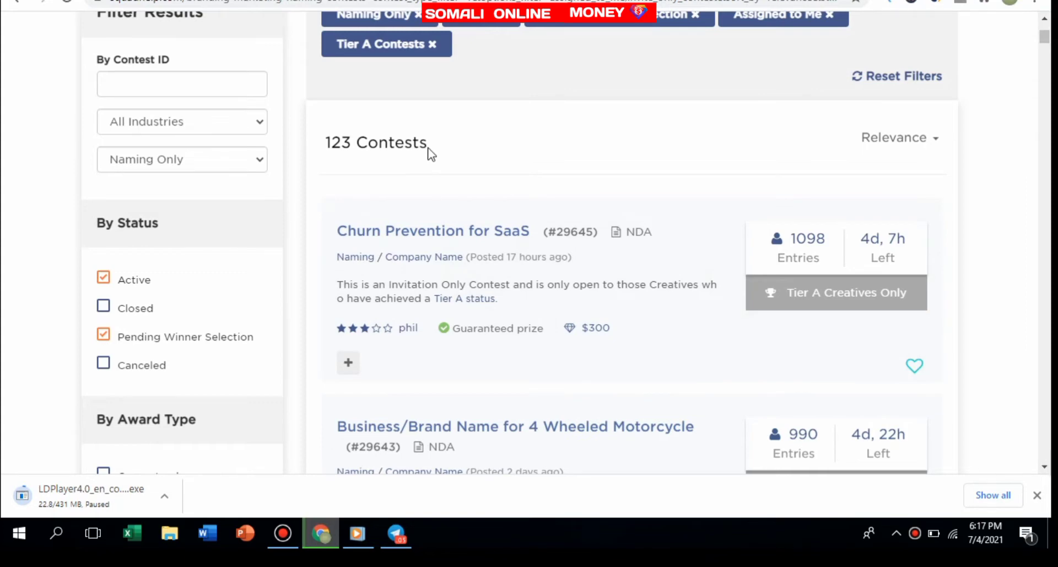
scroll(430, 152, down, 1)
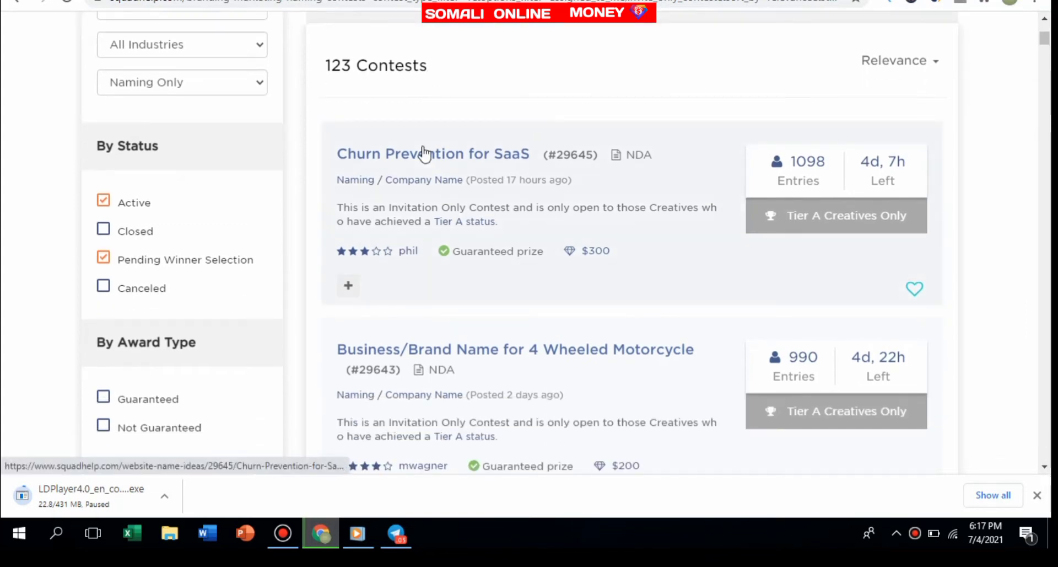
scroll(397, 141, up, 2)
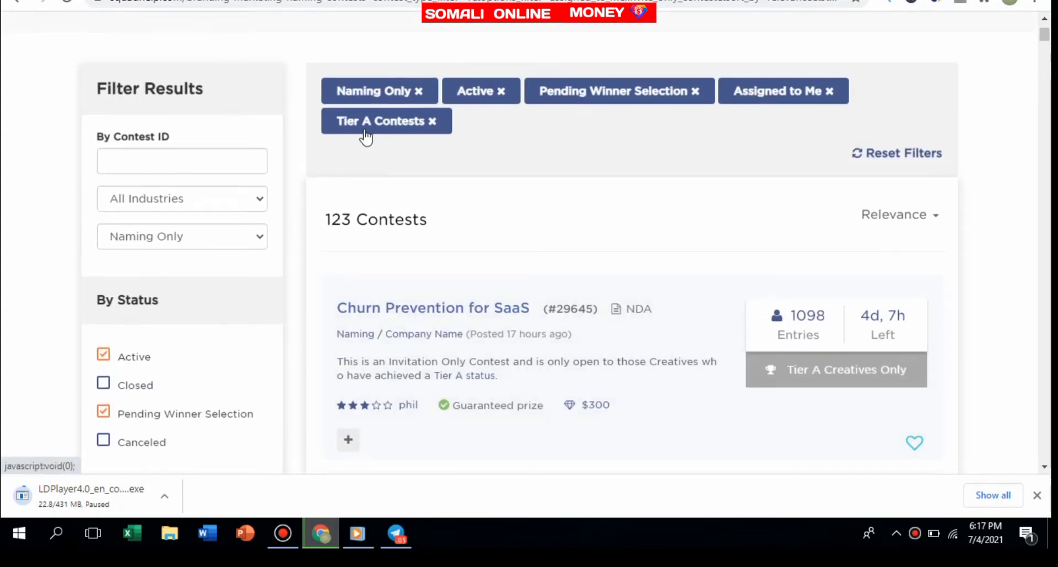
click(420, 92)
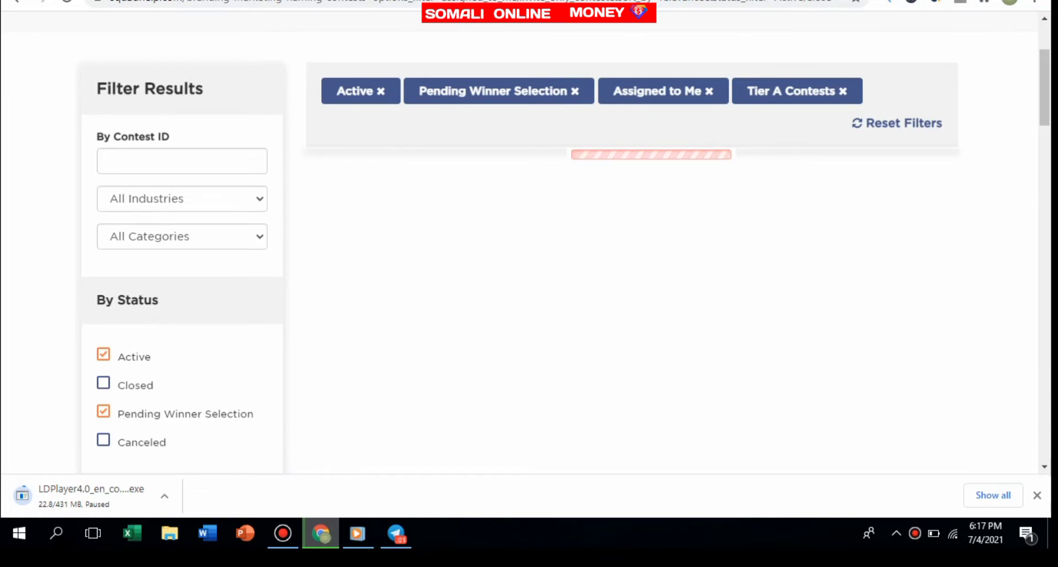
scroll(290, 75, down, 7)
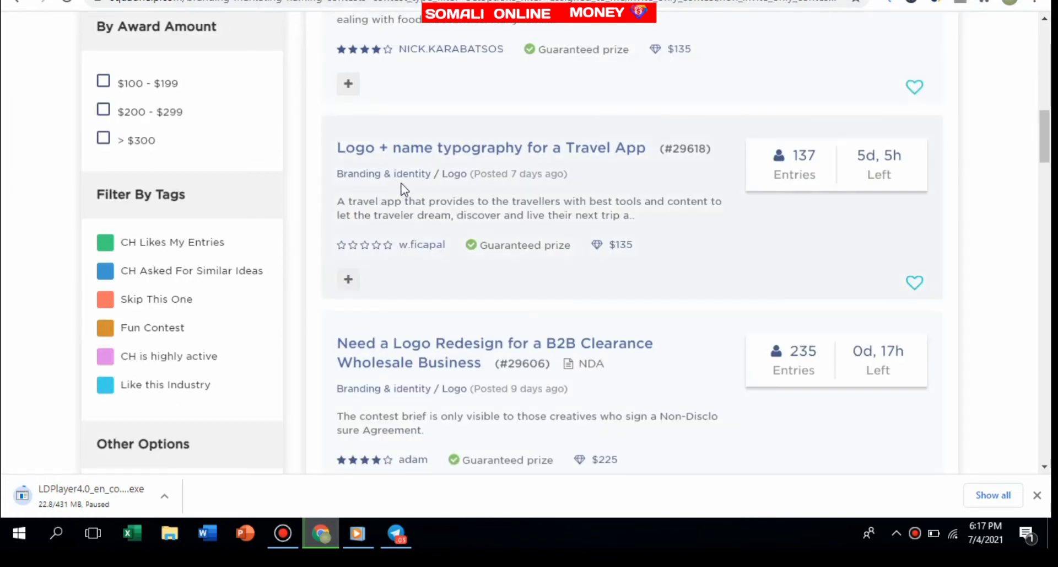
scroll(405, 187, up, 3)
scroll(401, 181, up, 3)
scroll(386, 177, up, 3)
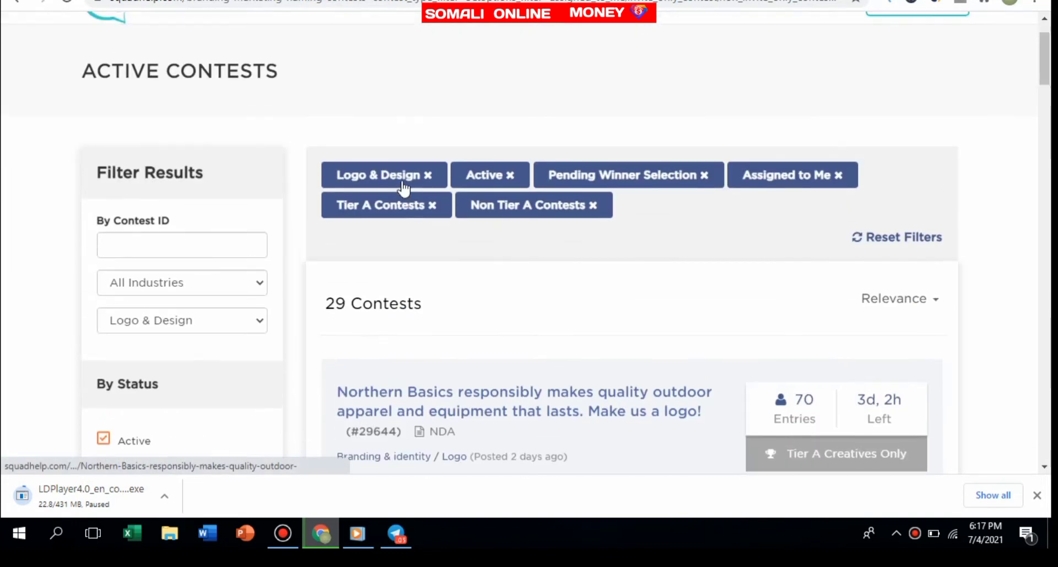
click(368, 182)
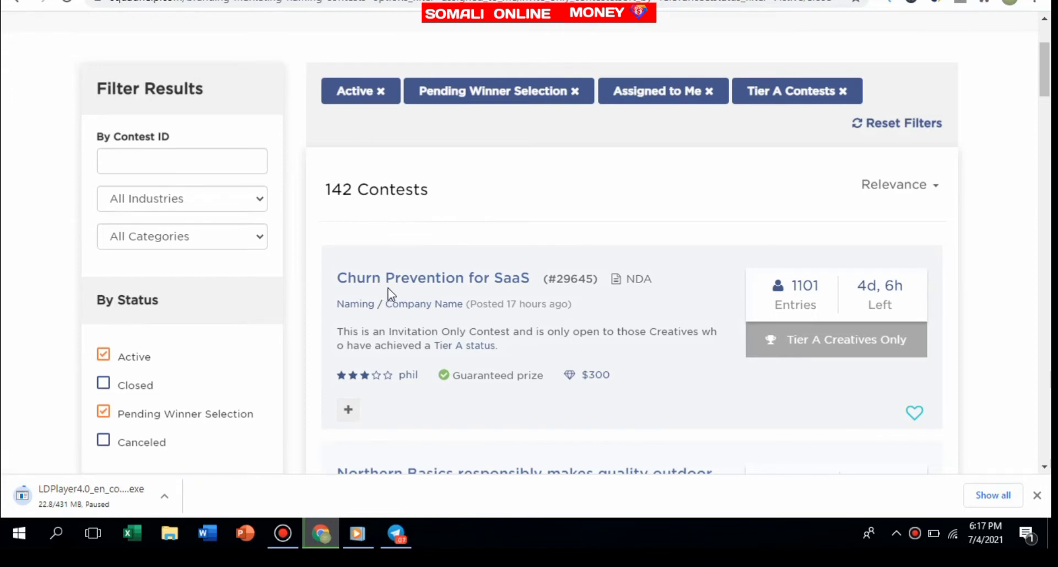
scroll(492, 278, down, 1)
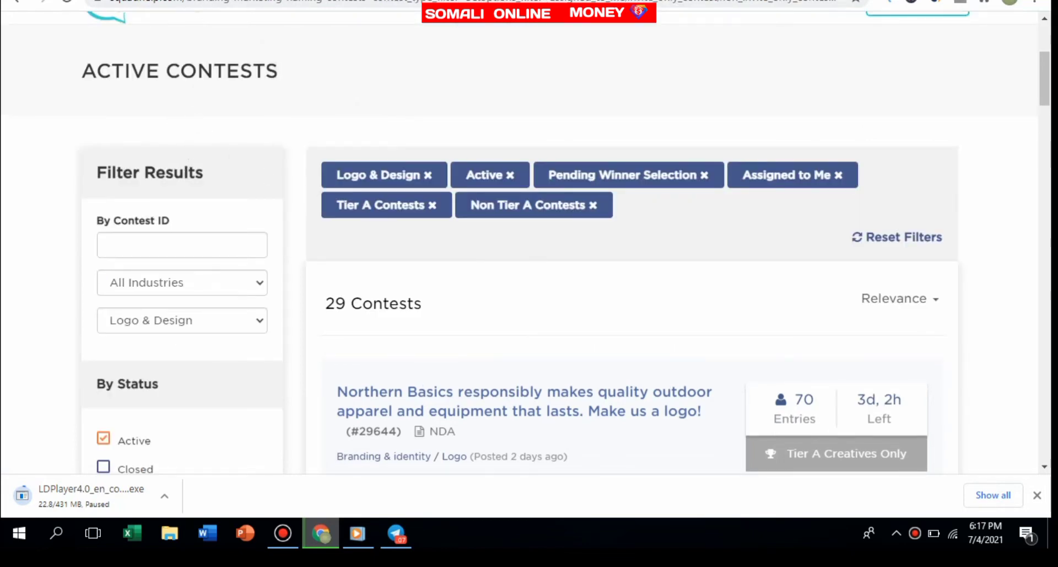
key(alt+Left)
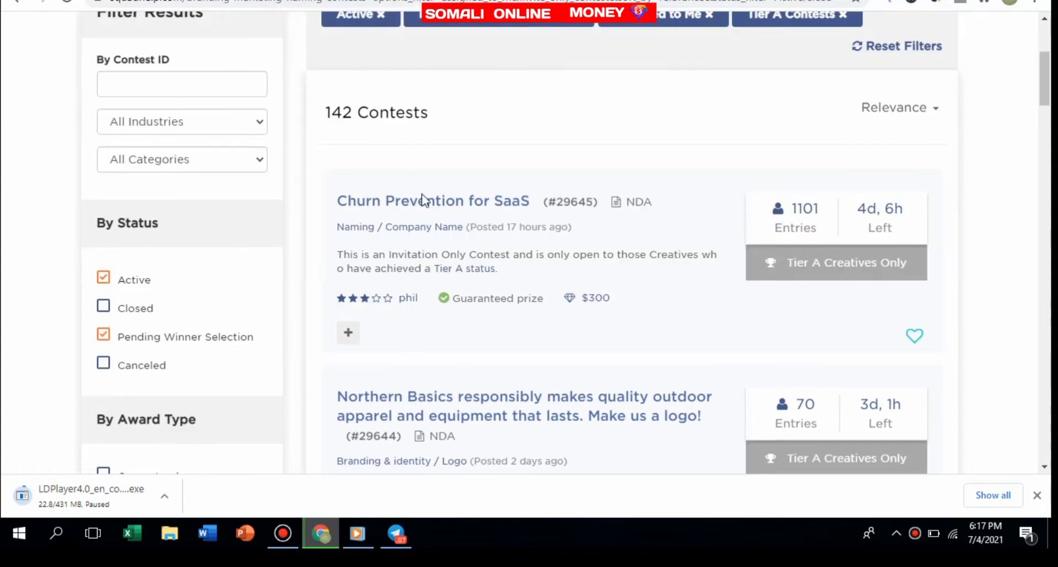
scroll(439, 236, down, 4)
scroll(443, 234, down, 1)
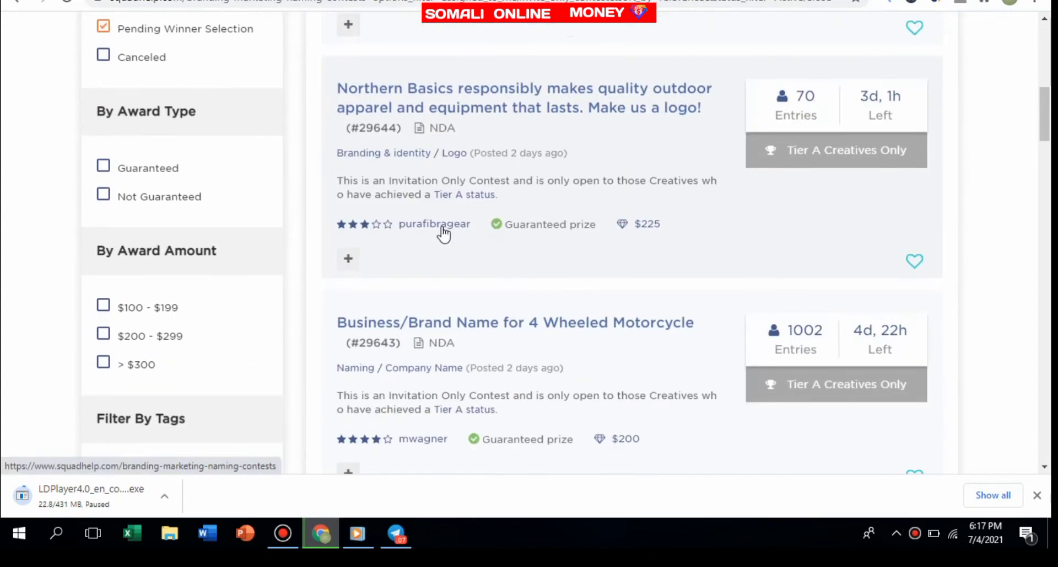
scroll(442, 225, down, 1)
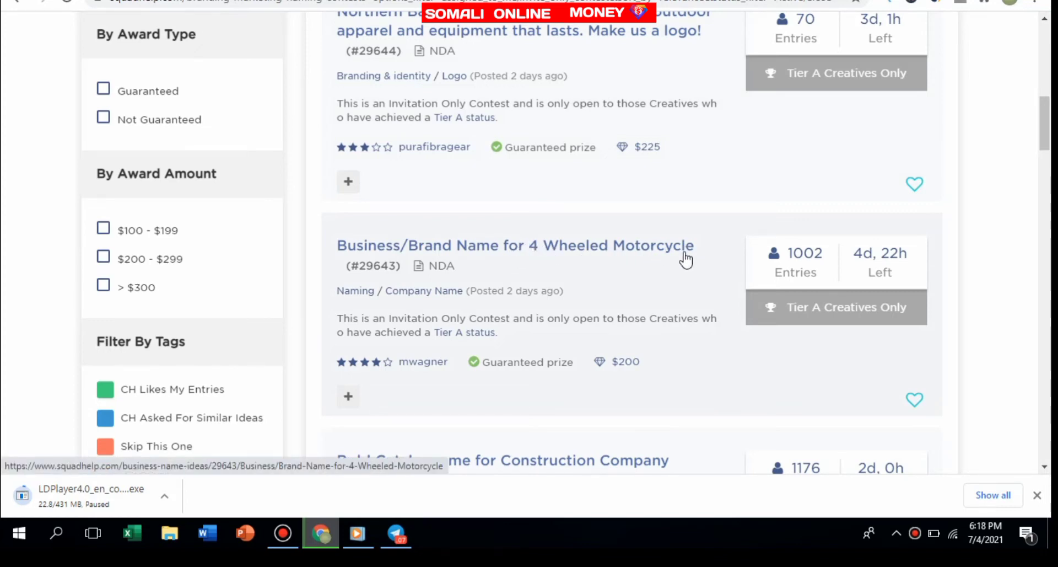
scroll(564, 277, down, 1)
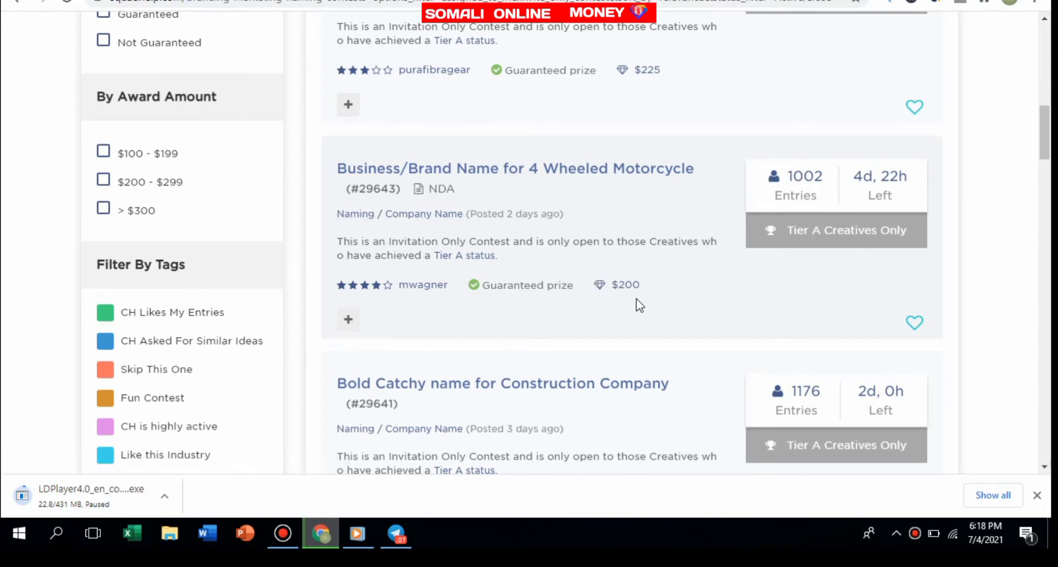
scroll(619, 298, down, 3)
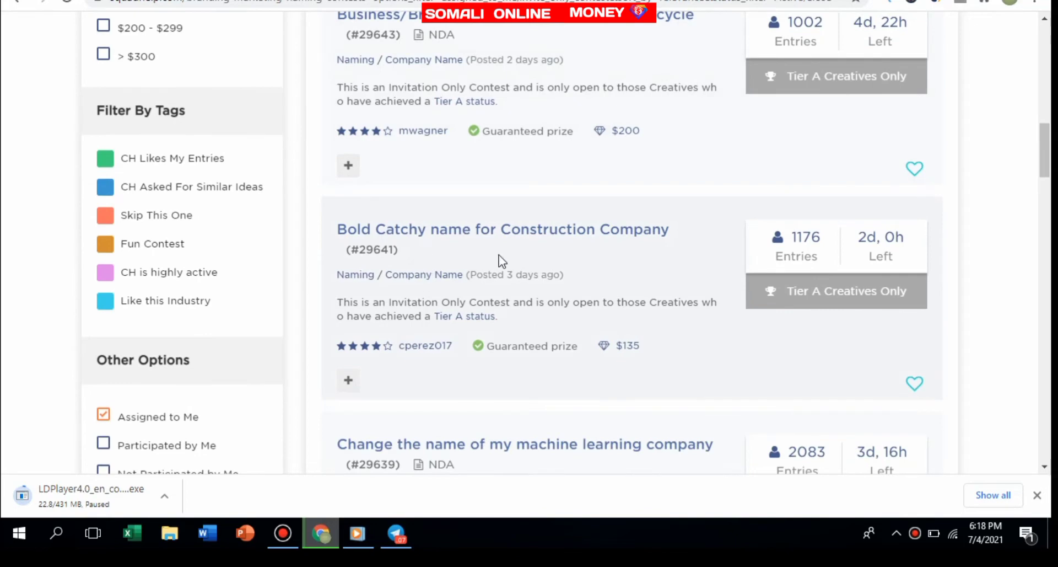
scroll(528, 217, down, 1)
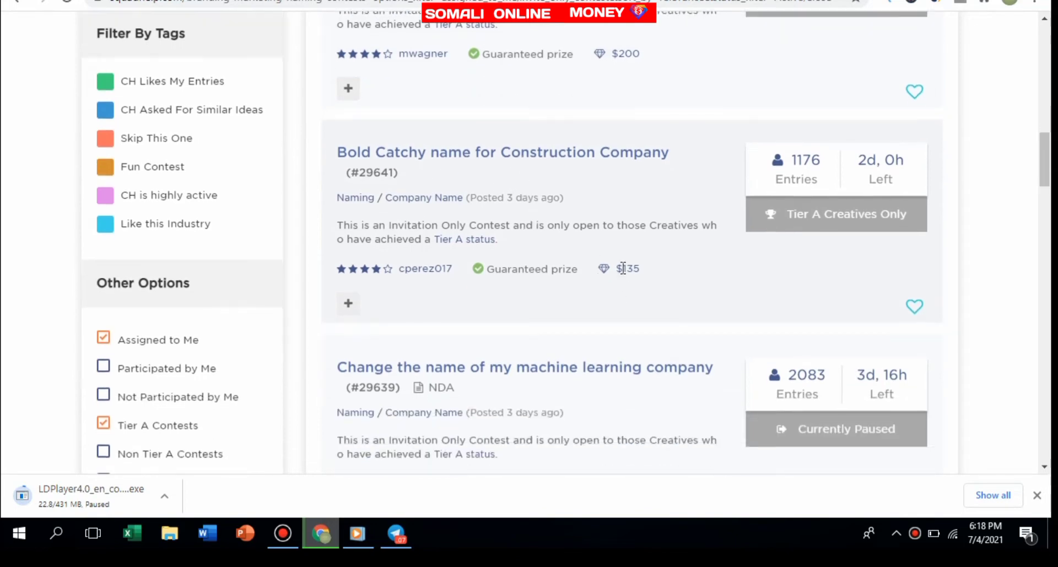
scroll(631, 267, down, 1)
scroll(634, 303, down, 1)
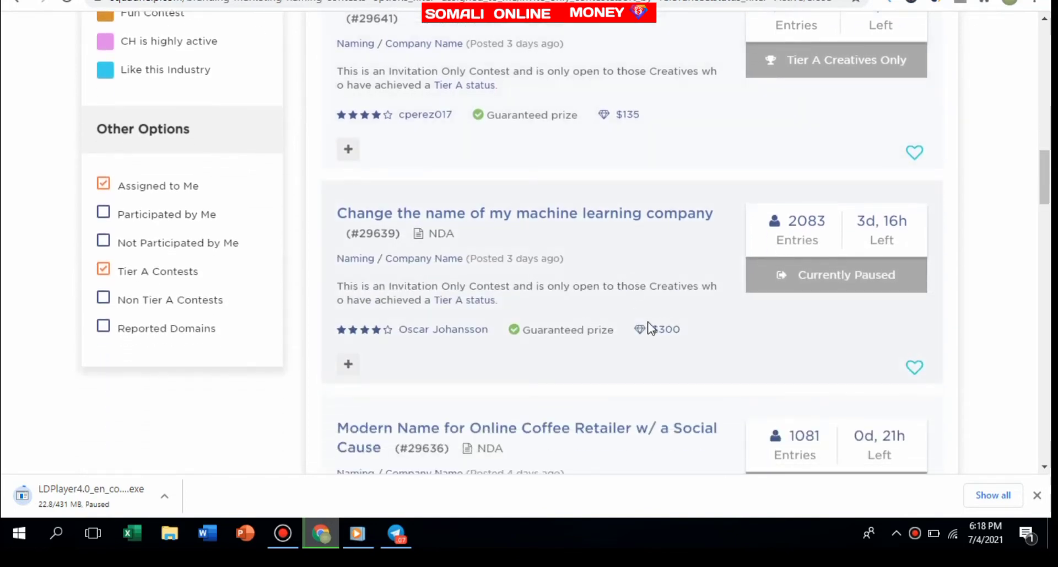
scroll(650, 325, down, 2)
scroll(587, 387, down, 1)
scroll(591, 354, down, 3)
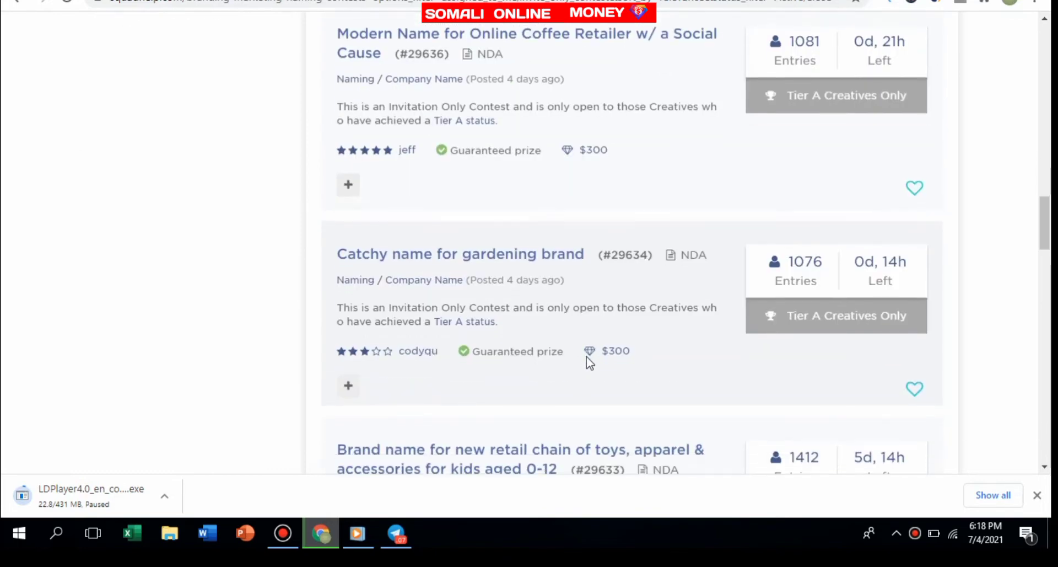
scroll(593, 358, down, 4)
scroll(591, 358, down, 2)
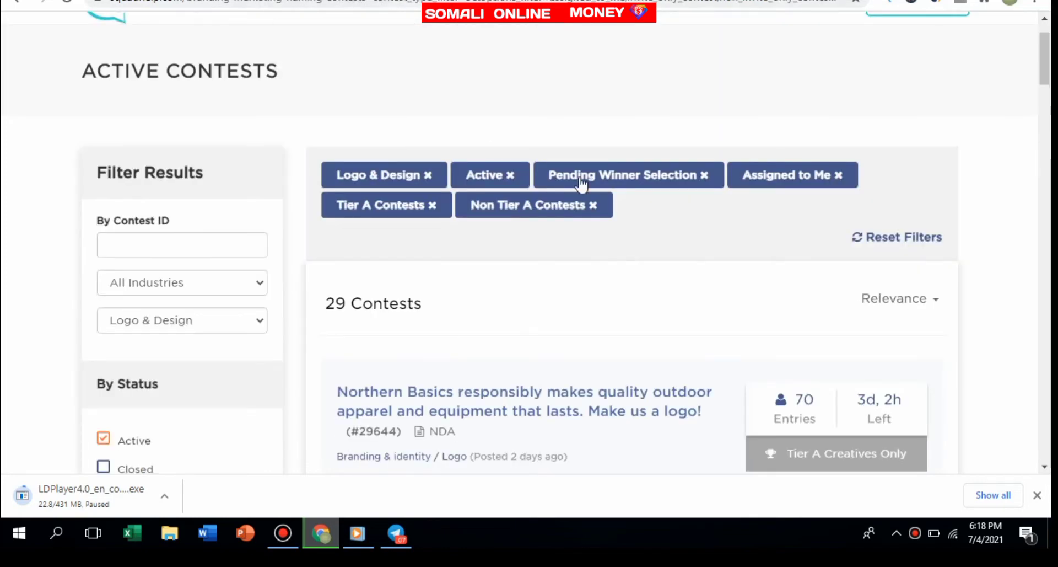
Go back to the previously viewed Logo & Design contest list
scroll(611, 202, down, 3)
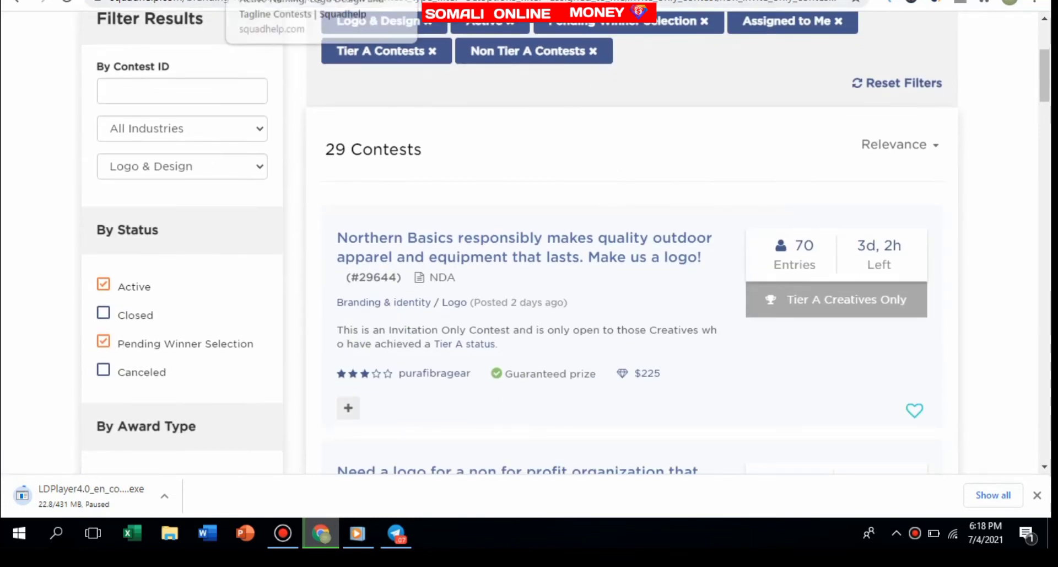
key(alt+Left)
scroll(368, 84, up, 5)
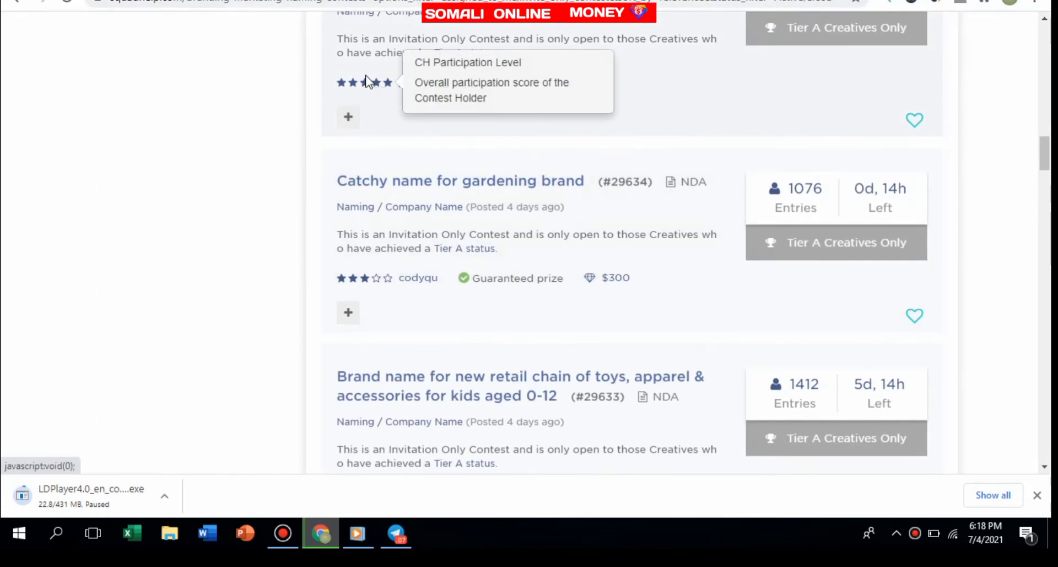
scroll(368, 83, down, 3)
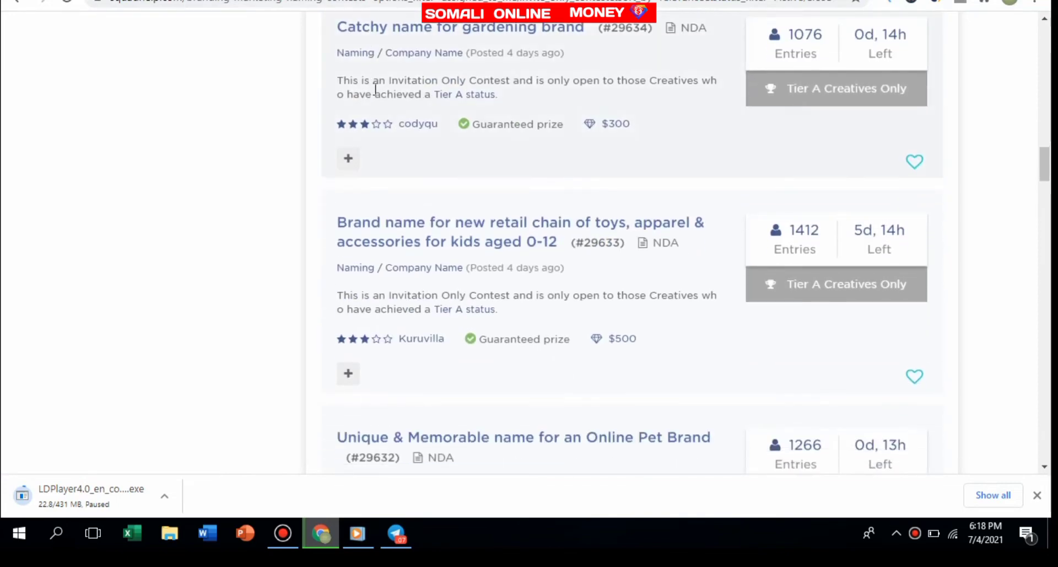
scroll(369, 82, down, 5)
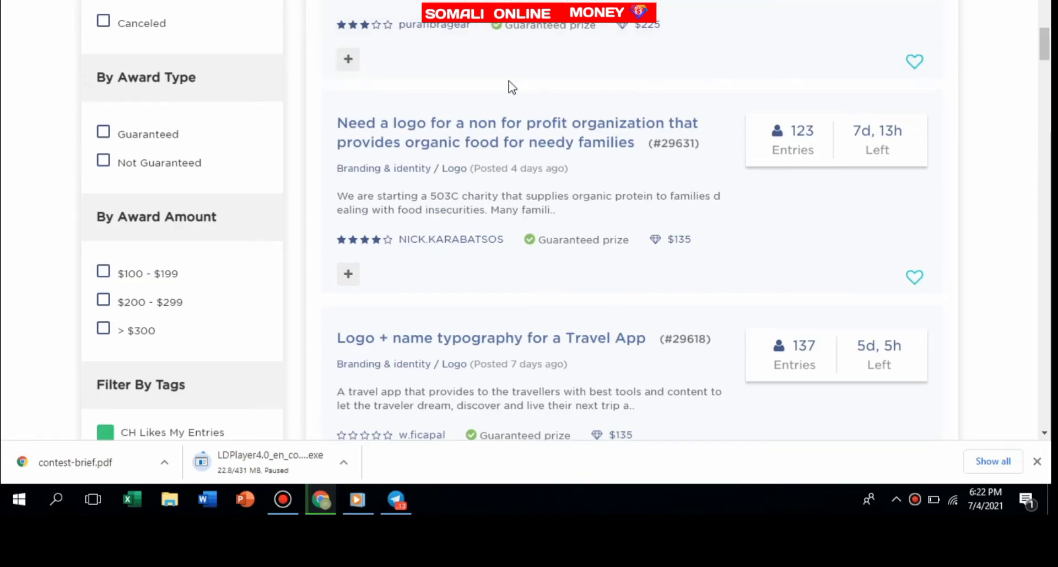
scroll(492, 80, down, 3)
scroll(492, 80, up, 3)
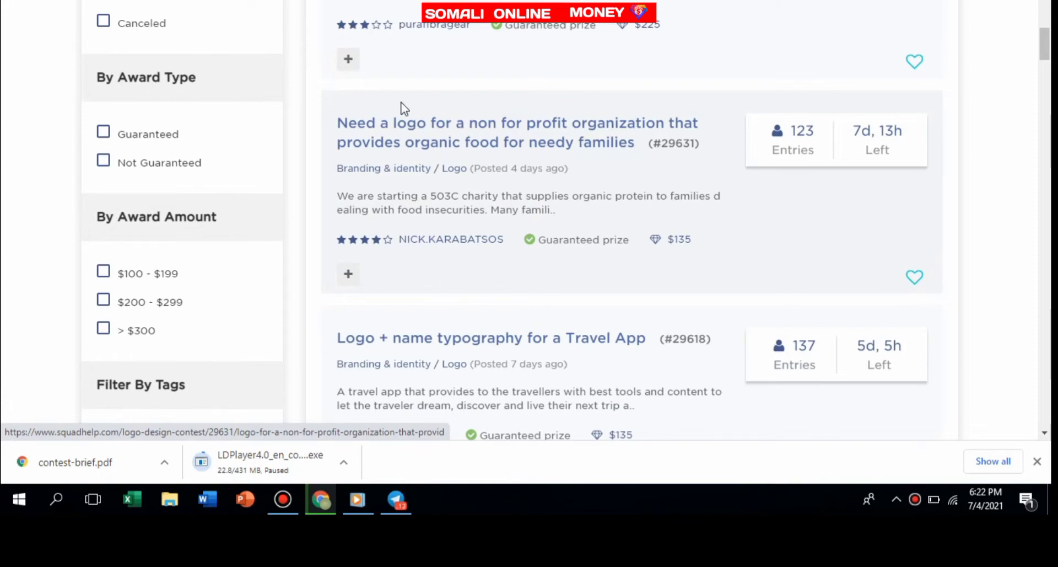
Browse down to the closed Logo for a Security Product contest with its $300 prize
scroll(384, 71, up, 3)
scroll(500, 135, up, 2)
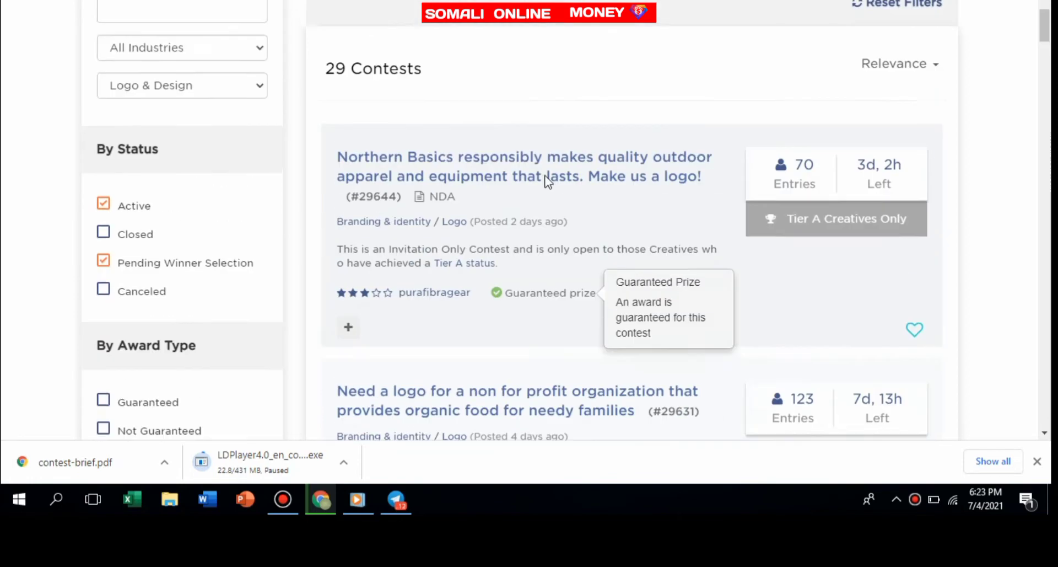
scroll(546, 175, up, 3)
scroll(539, 171, down, 1)
scroll(537, 170, down, 2)
scroll(536, 170, up, 1)
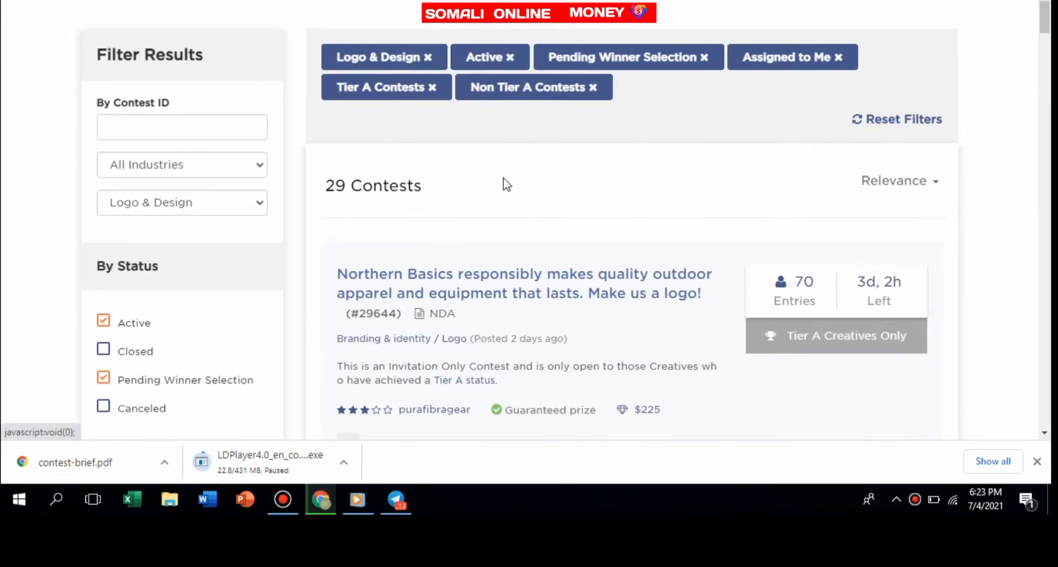
scroll(507, 181, down, 4)
scroll(508, 172, down, 3)
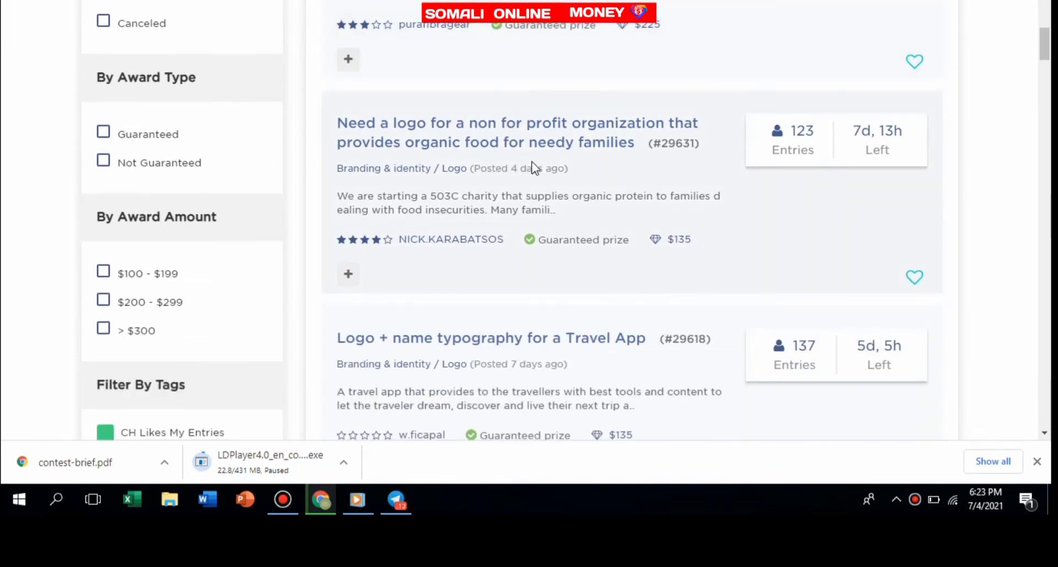
scroll(627, 254, down, 1)
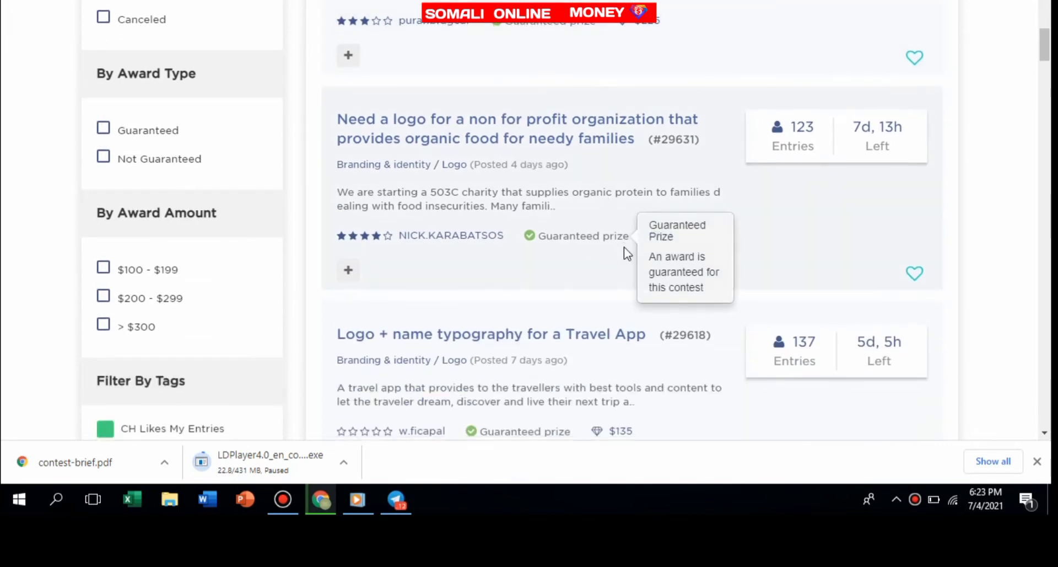
scroll(627, 254, down, 1)
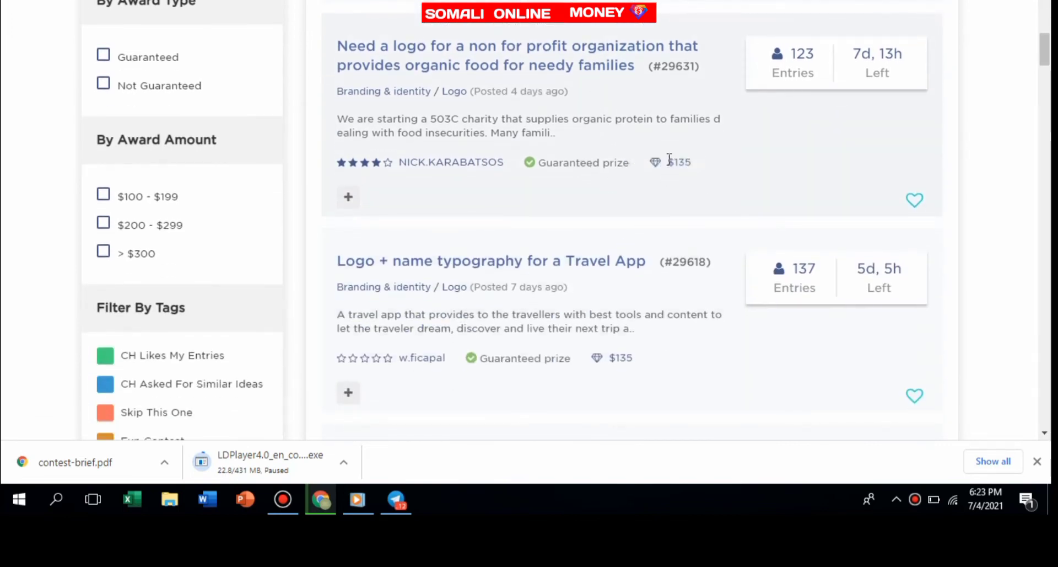
scroll(654, 164, down, 4)
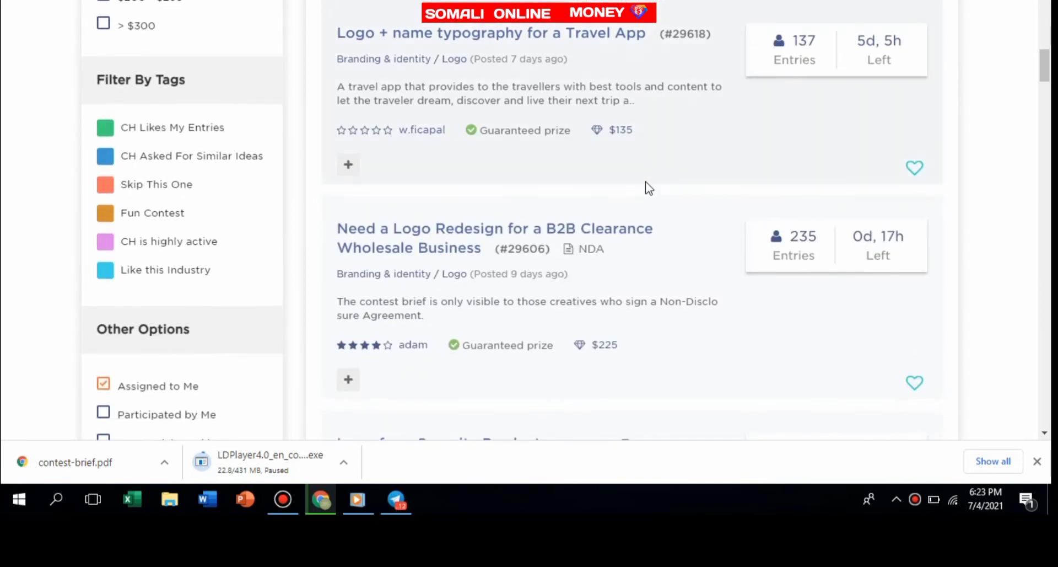
scroll(639, 201, down, 1)
scroll(628, 176, down, 3)
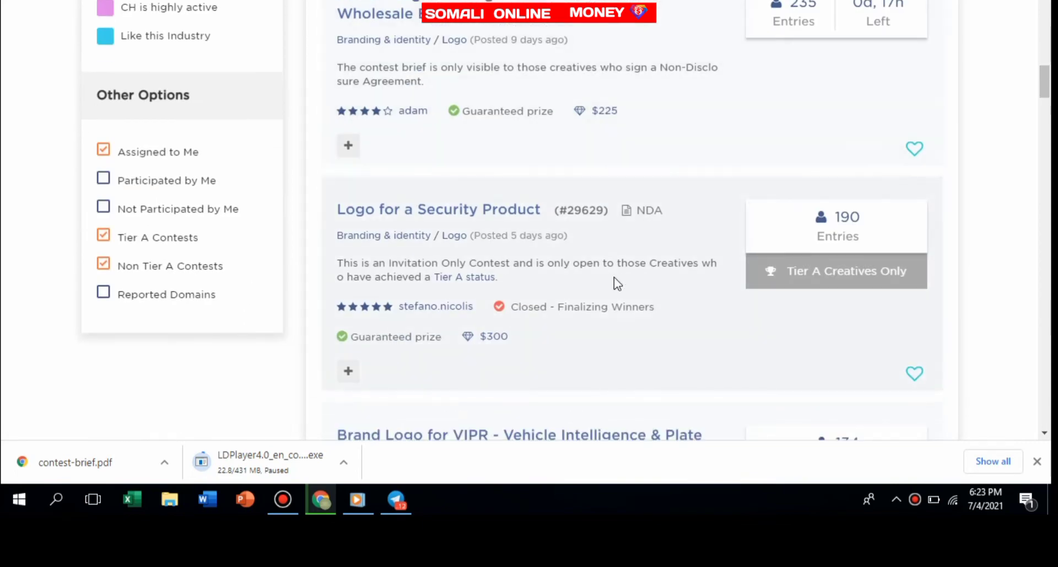
scroll(616, 282, down, 3)
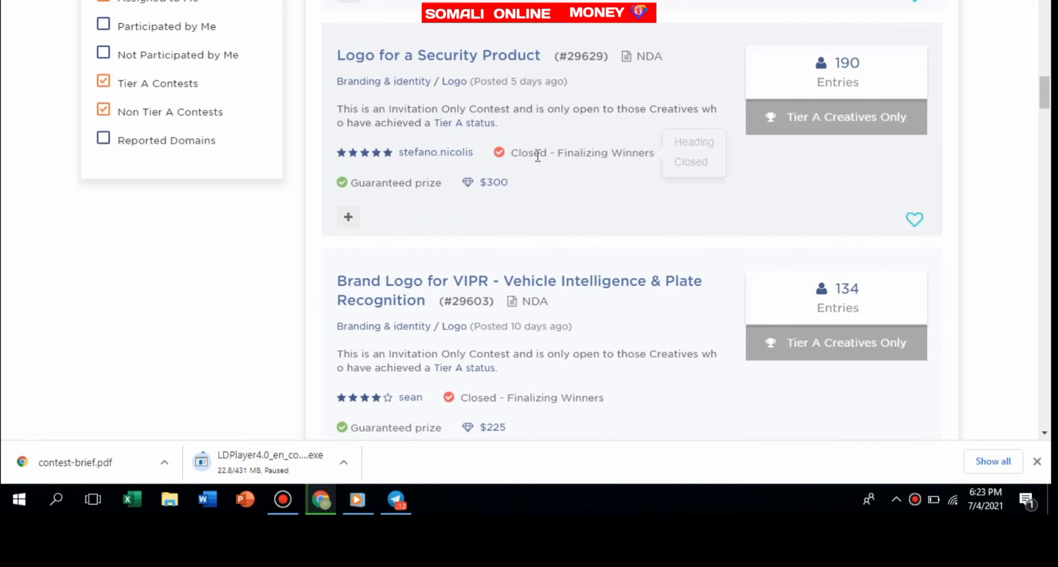
Bring the non-profit organic food logo contest card (123 entries, $135 prize) into view
scroll(538, 156, down, 2)
scroll(536, 160, down, 3)
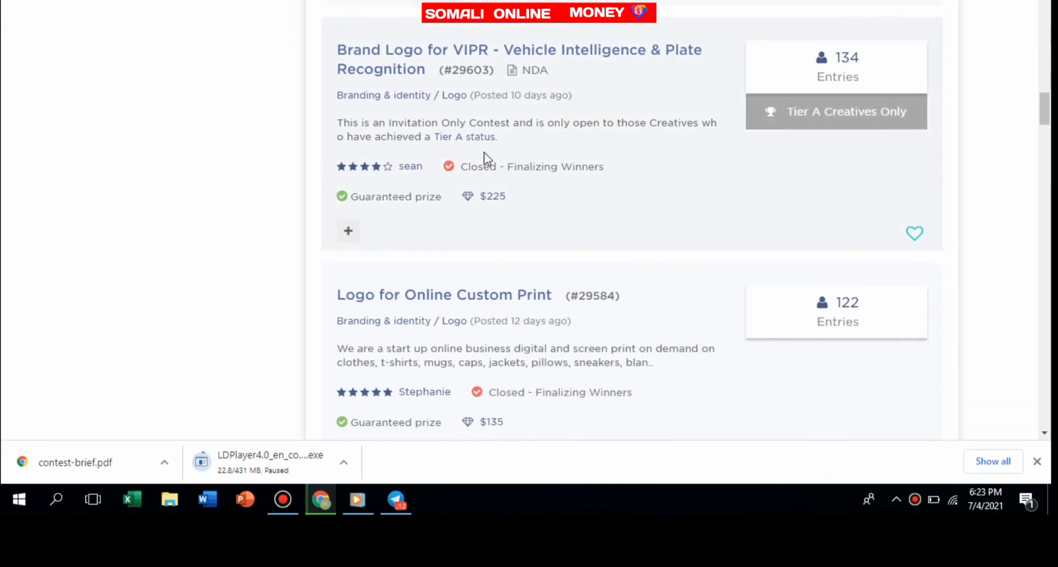
scroll(510, 212, down, 4)
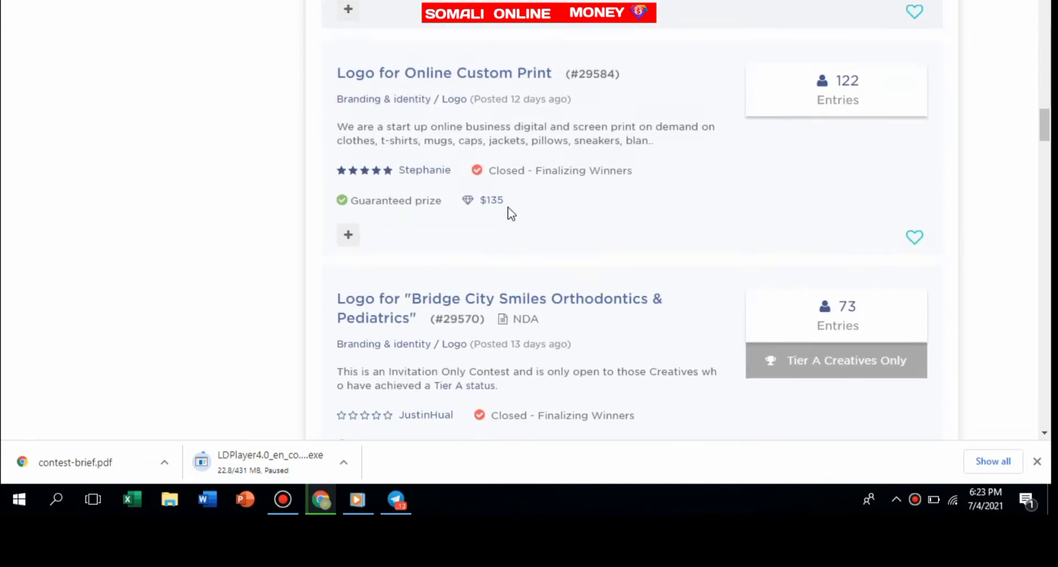
scroll(510, 264, down, 3)
scroll(510, 264, down, 3)
scroll(510, 264, down, 3)
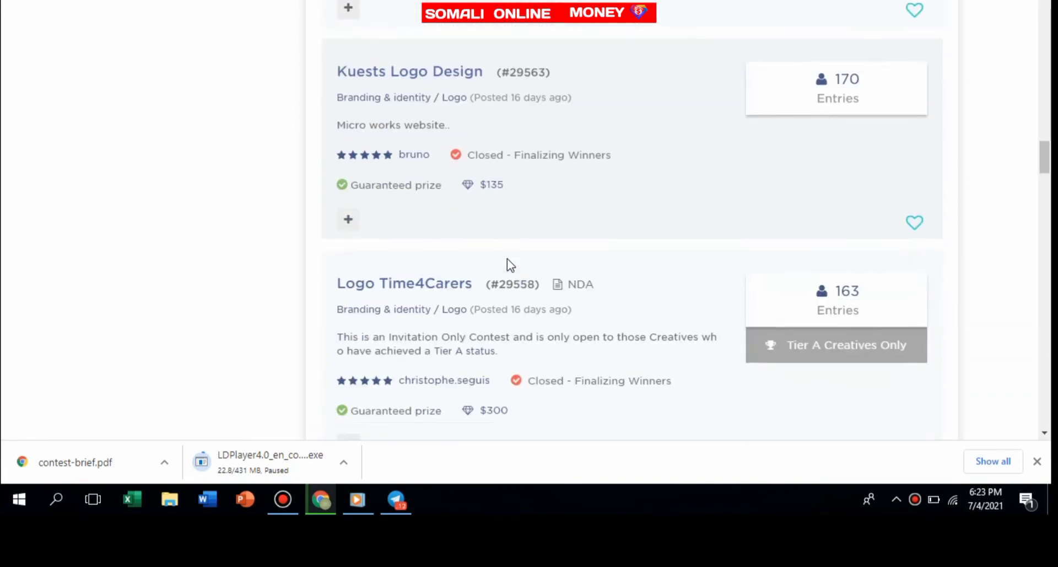
scroll(510, 265, down, 1)
scroll(510, 264, up, 7)
scroll(509, 259, up, 10)
scroll(510, 257, up, 5)
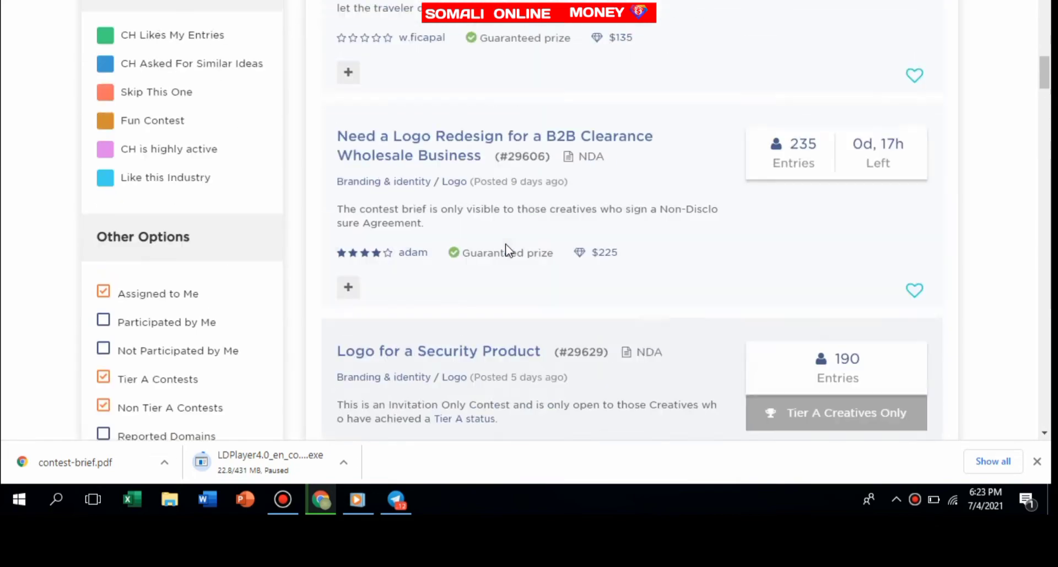
scroll(507, 251, up, 2)
scroll(507, 248, up, 3)
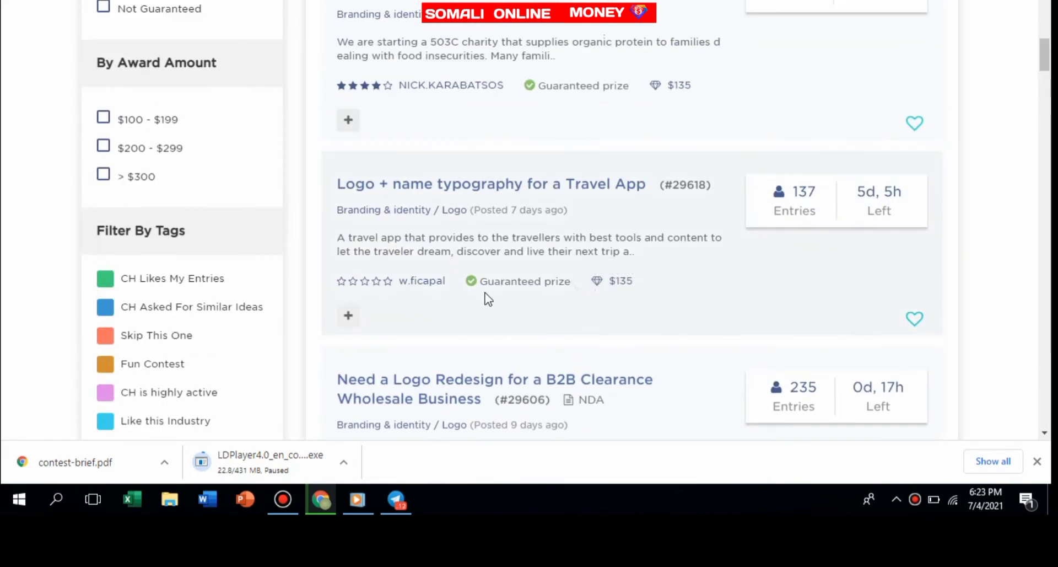
scroll(478, 285, up, 3)
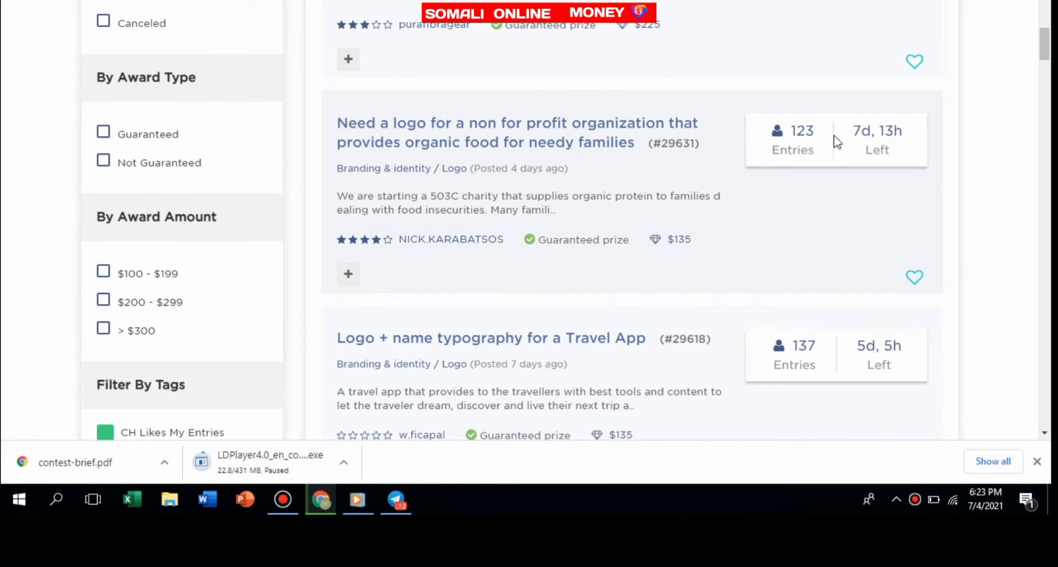
Open the non-profit organic food contest and read through its brief
click(509, 132)
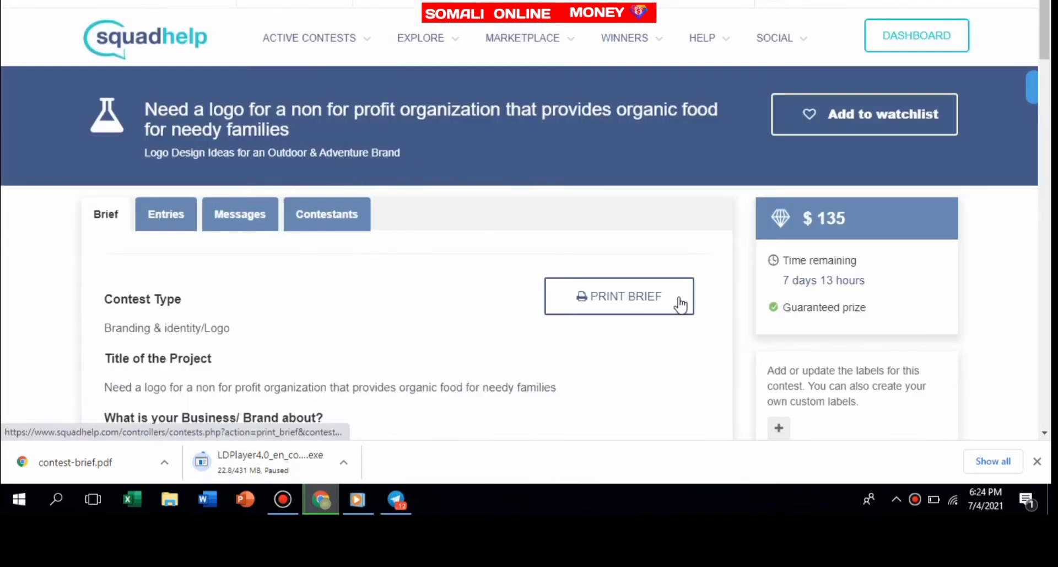
scroll(650, 298, down, 3)
scroll(652, 297, down, 3)
scroll(652, 298, down, 4)
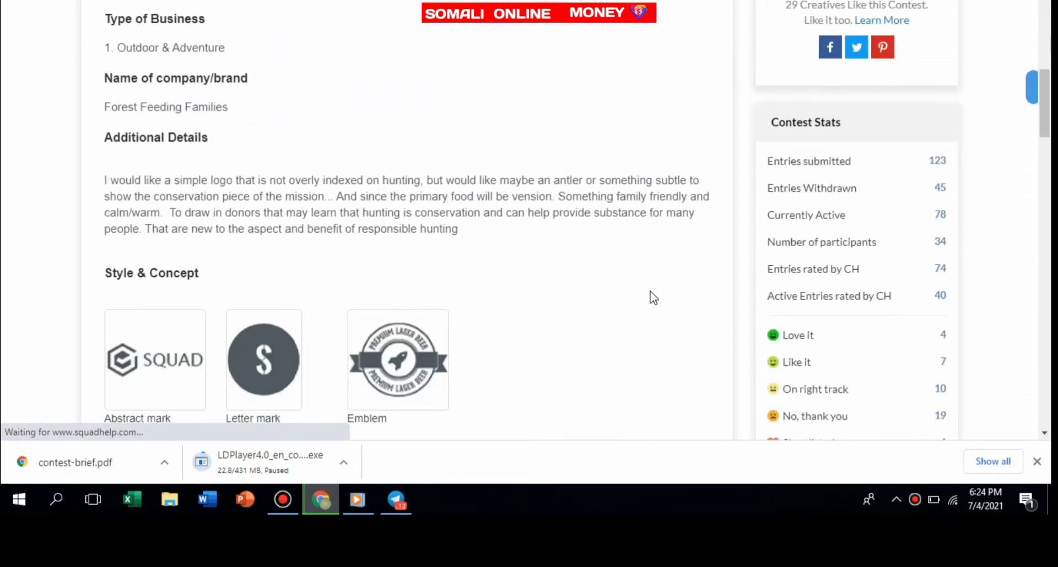
scroll(652, 297, down, 5)
scroll(652, 297, down, 8)
scroll(652, 298, down, 3)
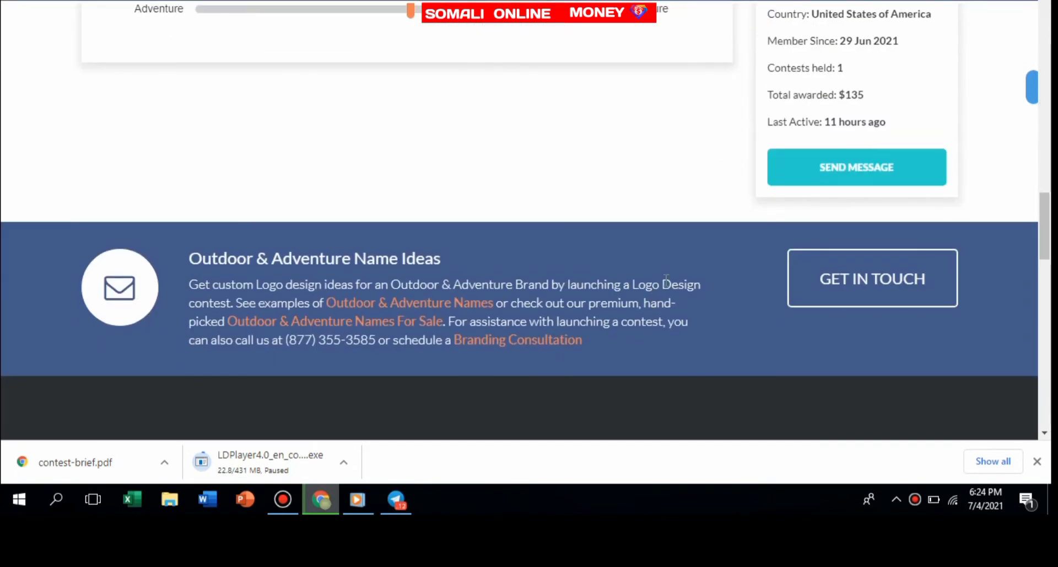
Go down to About Contest Holder and start a message to the contest holder
scroll(812, 221, up, 5)
scroll(812, 221, up, 1)
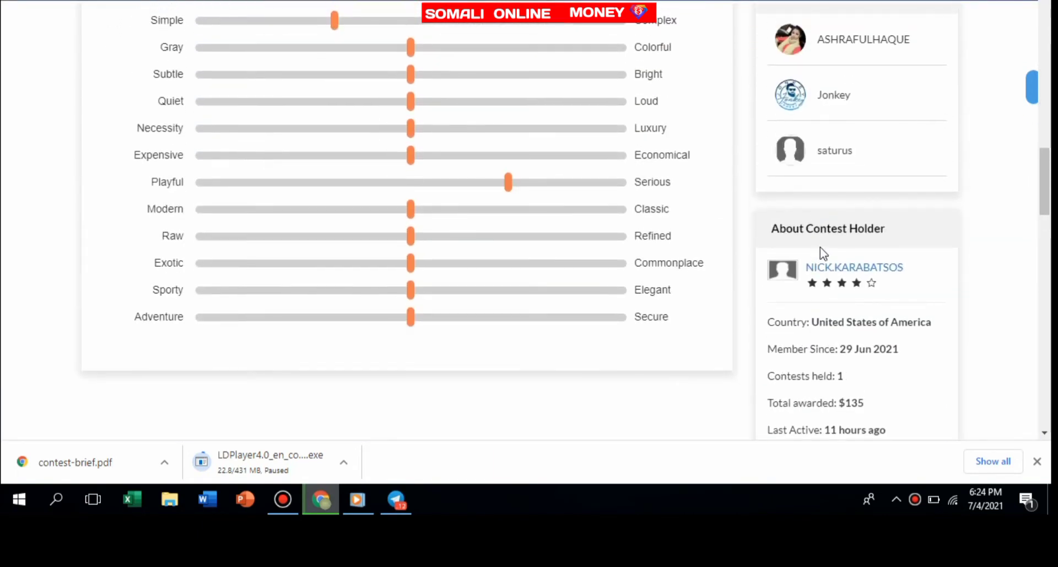
scroll(849, 281, down, 3)
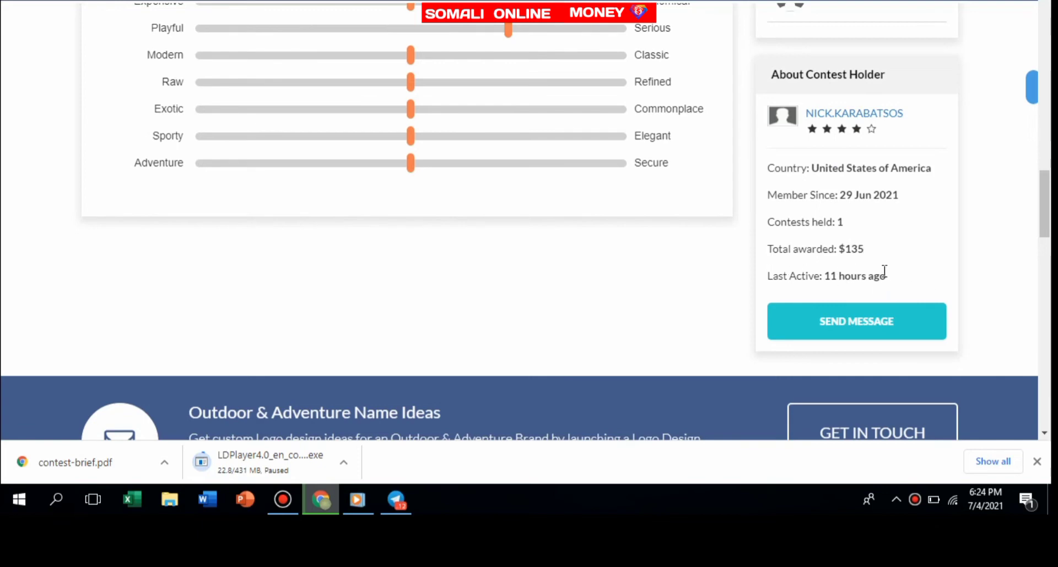
scroll(884, 271, down, 1)
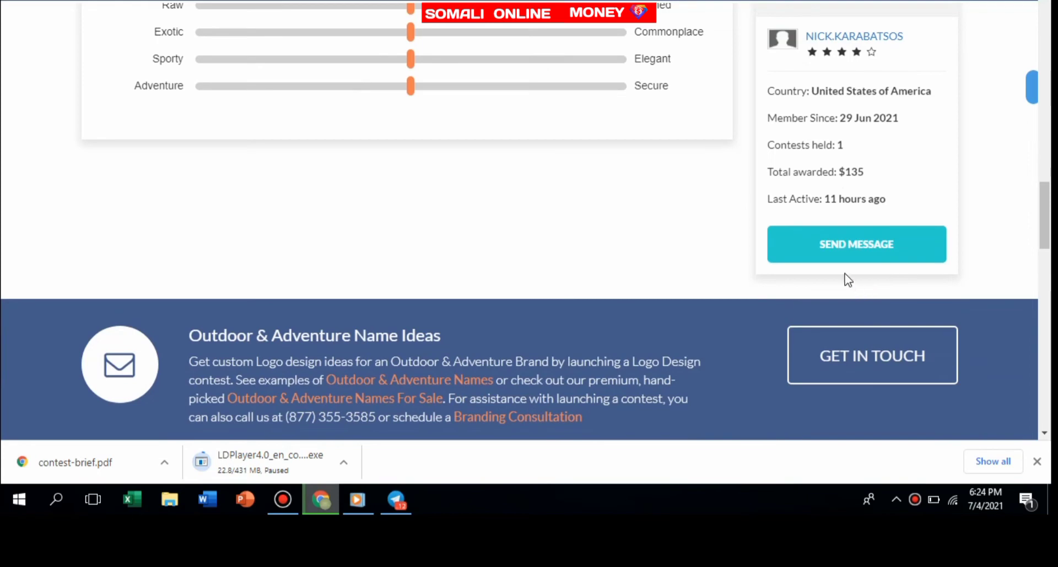
click(822, 242)
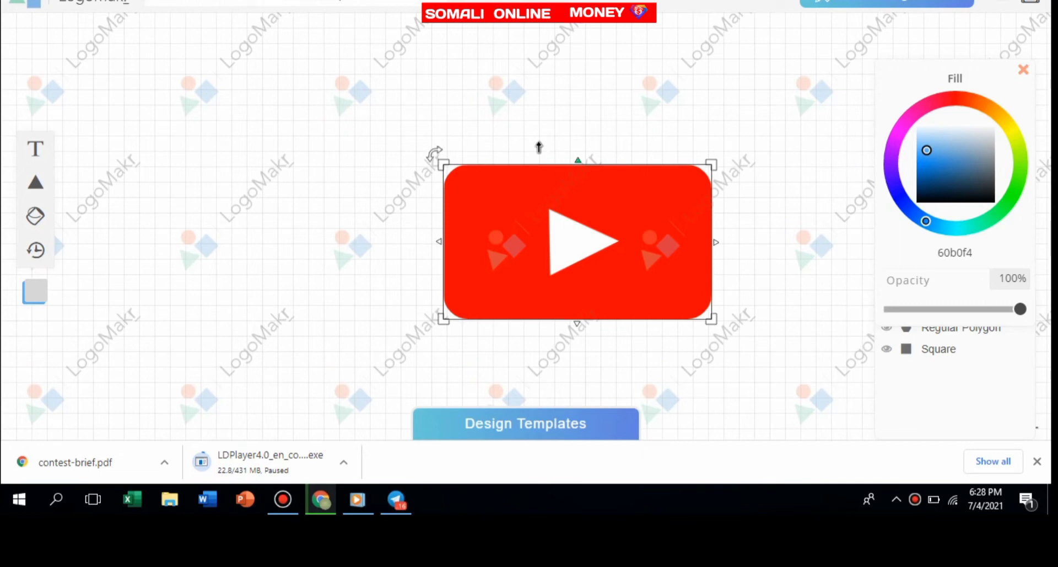
Deselect the play-button logo by clicking empty space on the LogoMakr canvas
click(454, 96)
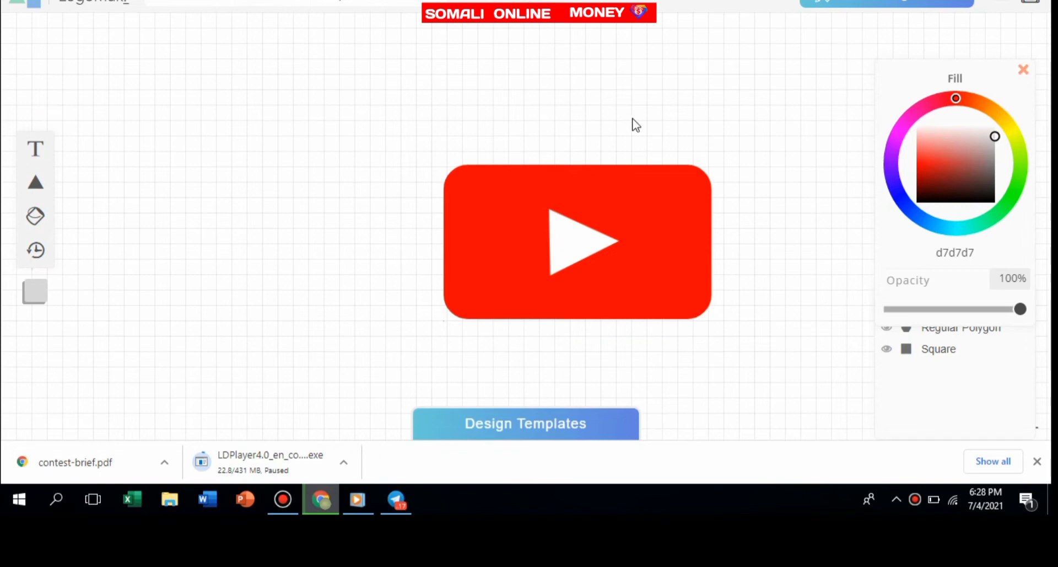
Move the red ff0300 rounded rectangle and white triangle near the top, keeping the triangle centred
click(654, 176)
click(475, 56)
click(664, 182)
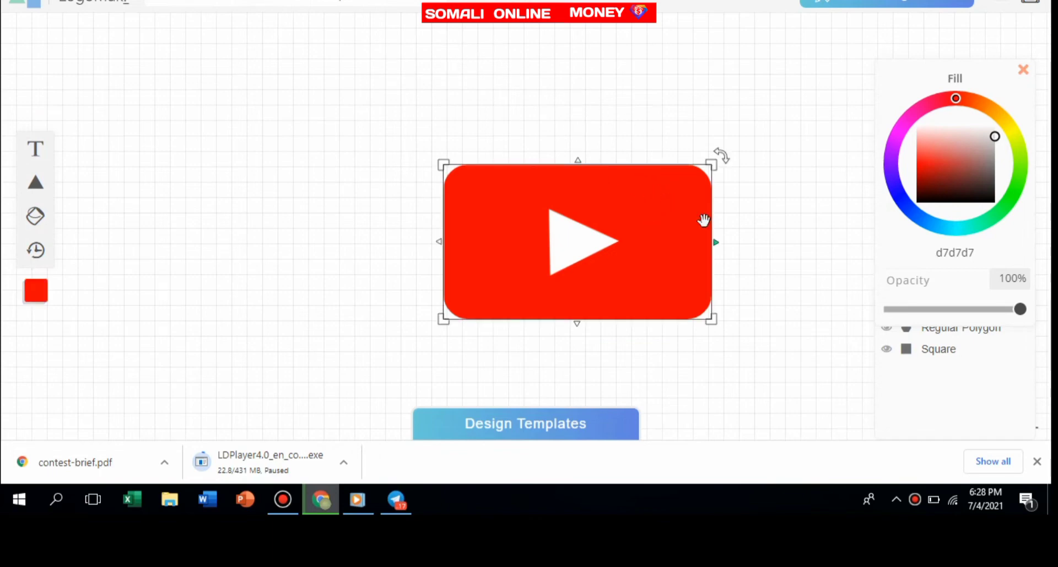
drag(660, 207, 683, 97)
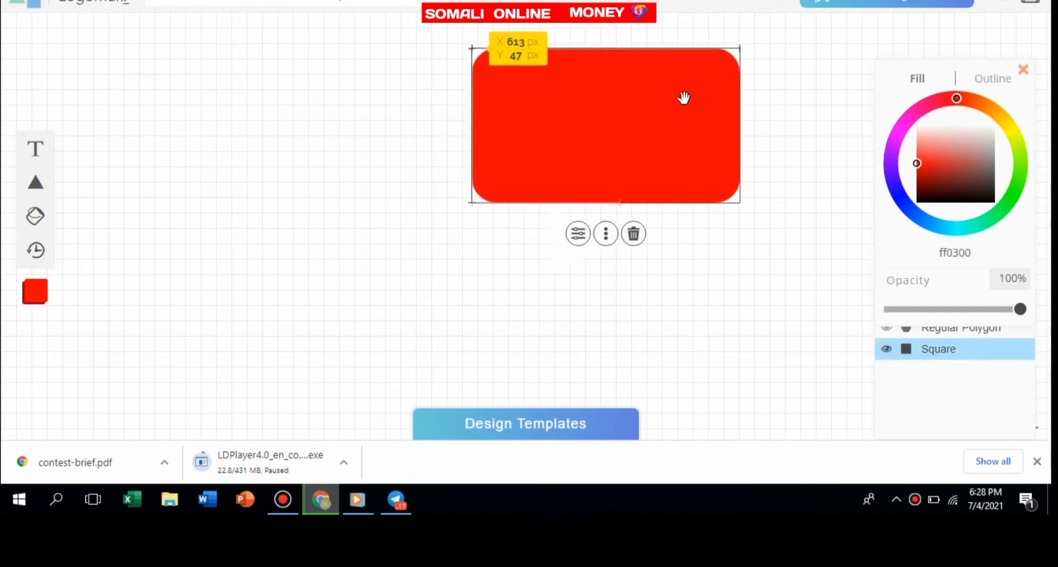
mouse_move(557, 260)
mouse_down()
mouse_move(555, 227)
mouse_move(660, 117)
mouse_move(520, 120)
mouse_up()
drag(580, 113, 576, 121)
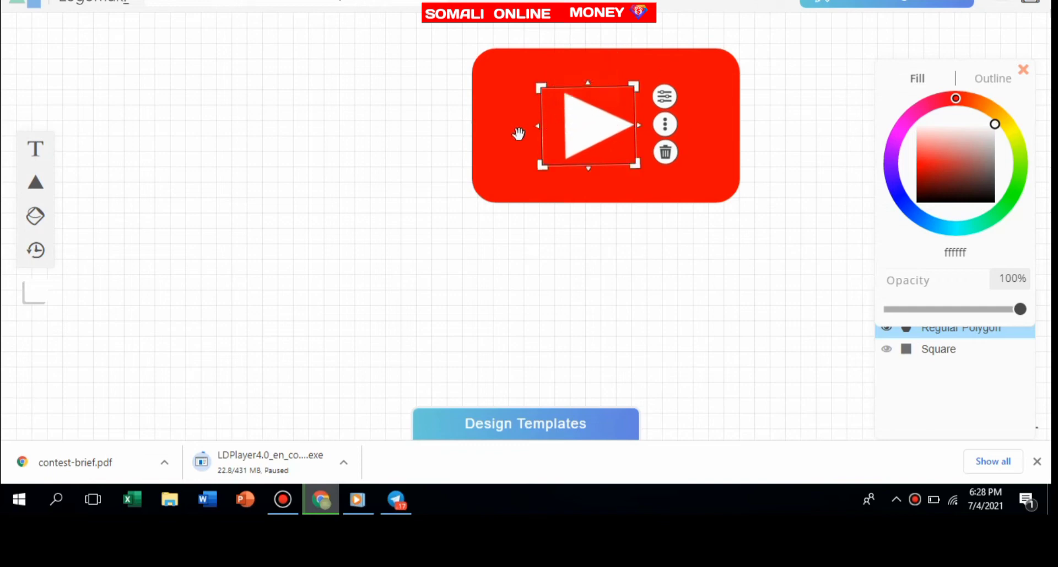
click(514, 132)
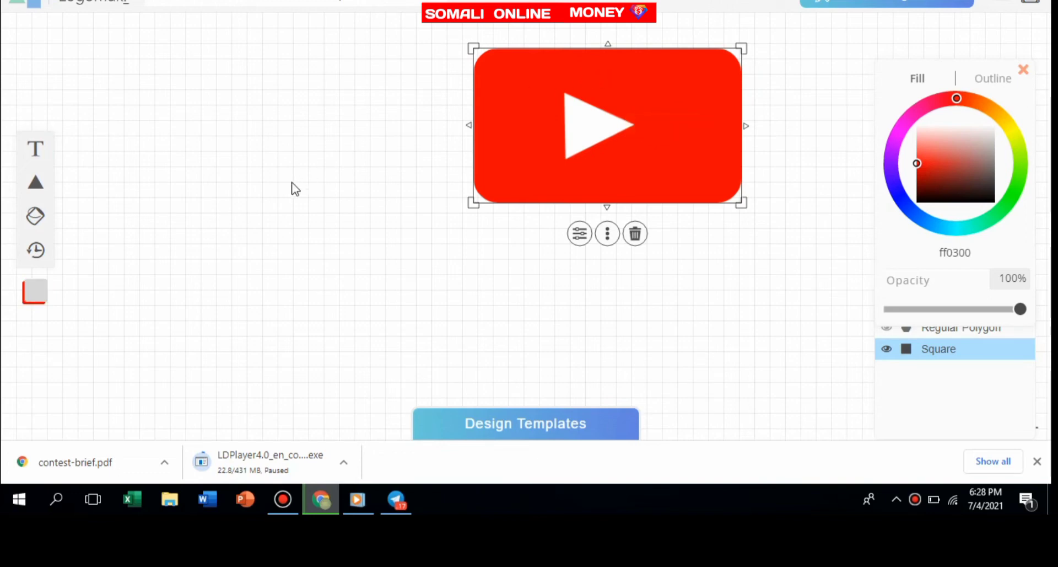
click(287, 161)
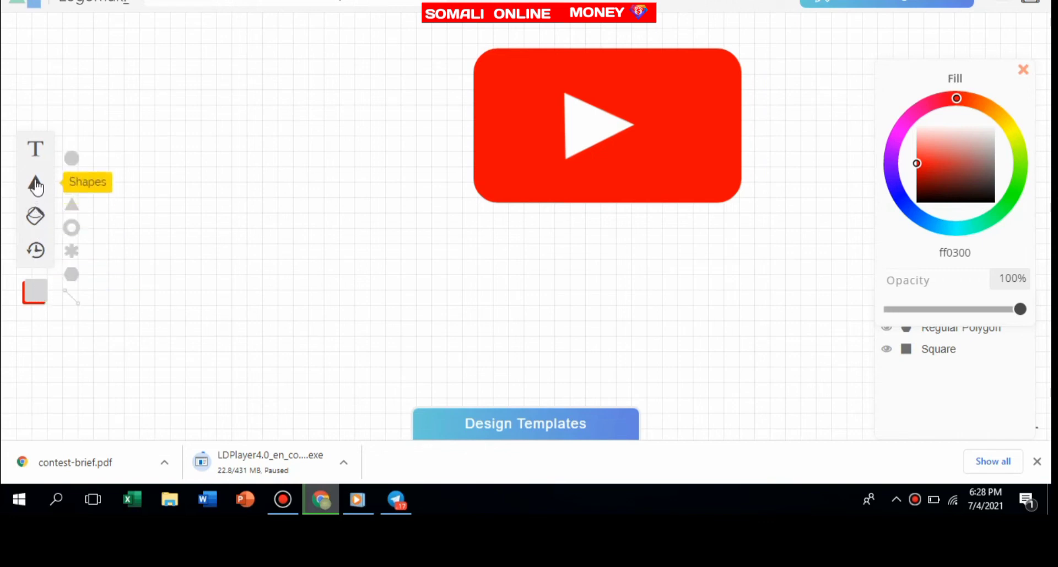
mouse_move(34, 182)
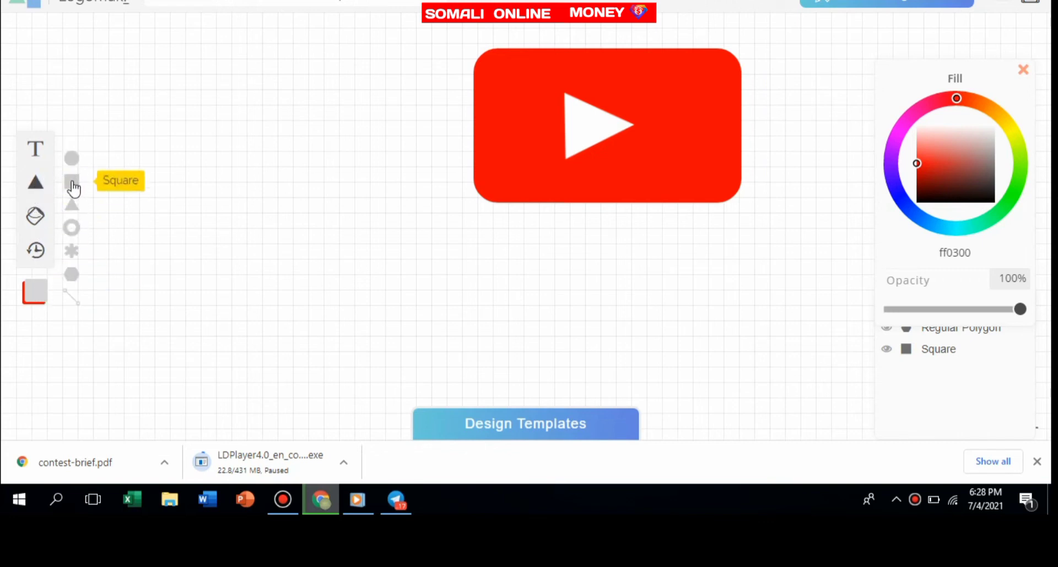
Add a square left of the logo and stretch it into a wide blue 60b0f4 rectangle
click(83, 184)
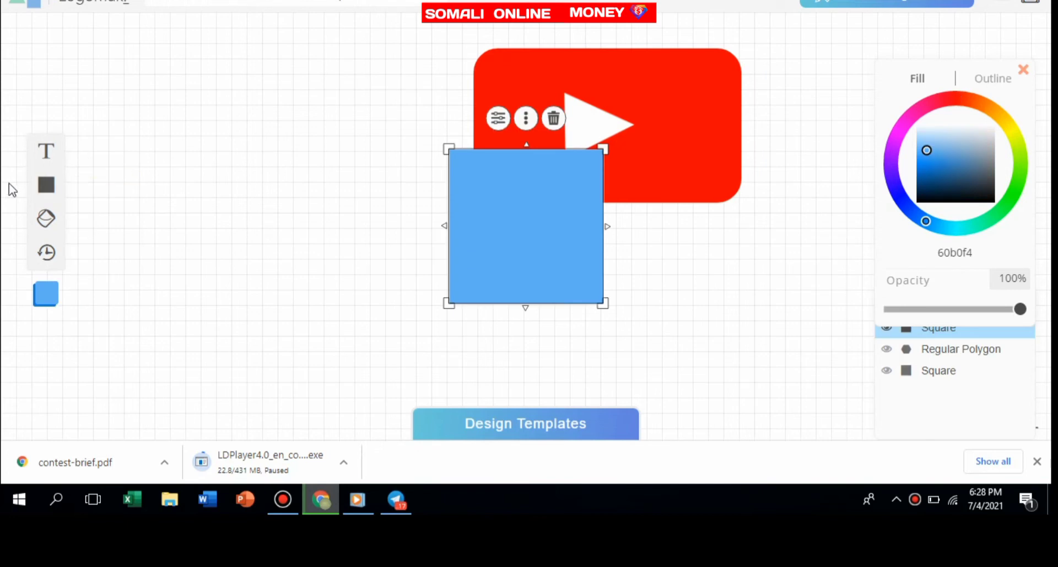
drag(544, 270, 287, 247)
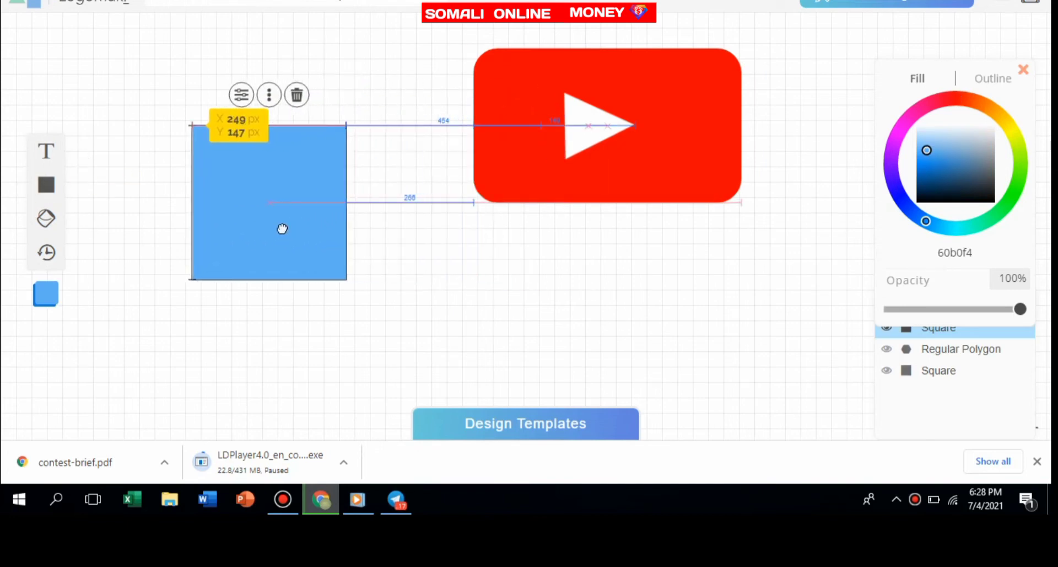
drag(345, 201, 373, 202)
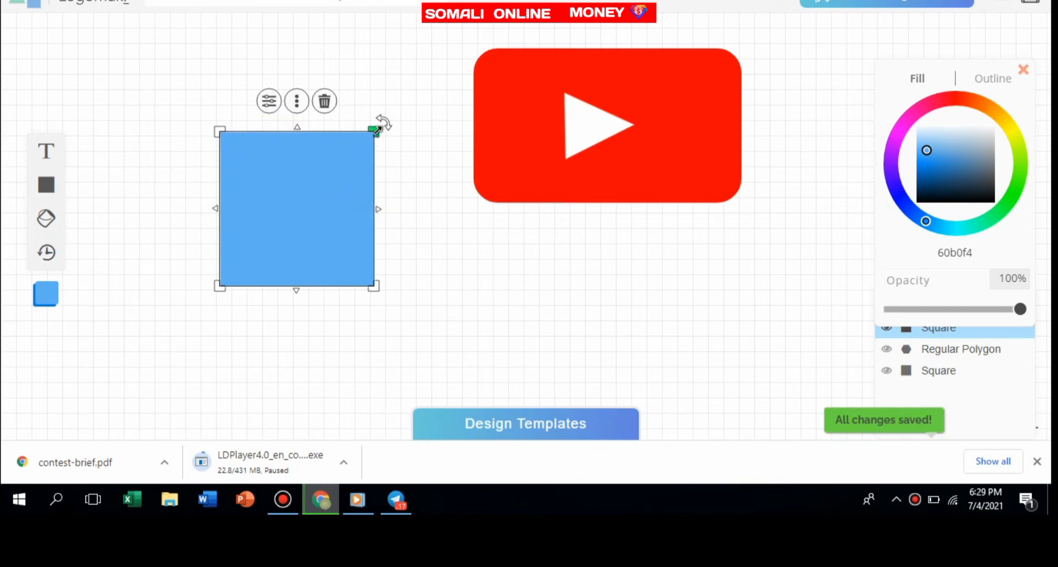
drag(384, 208, 459, 208)
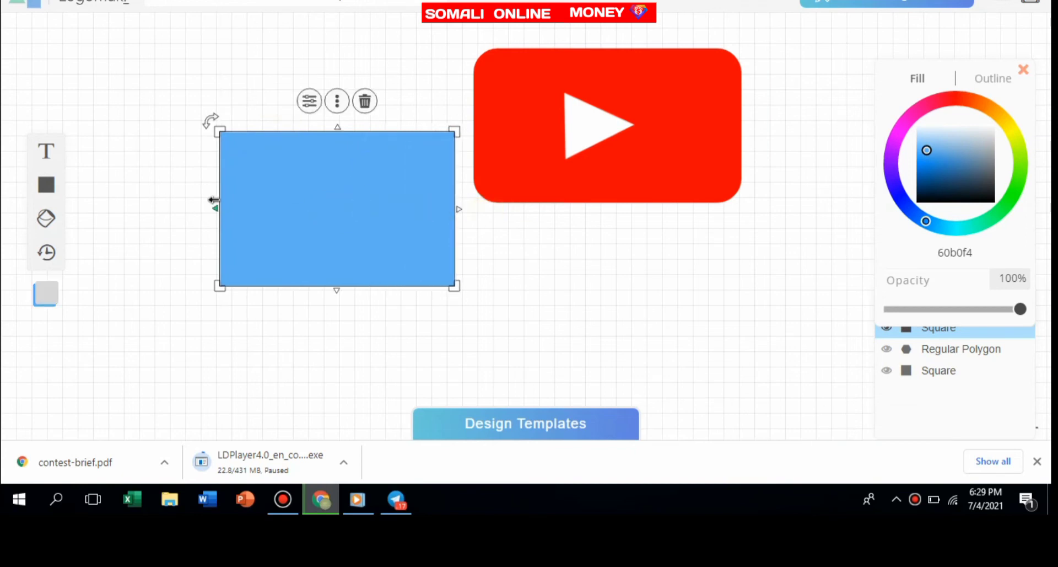
drag(213, 207, 197, 207)
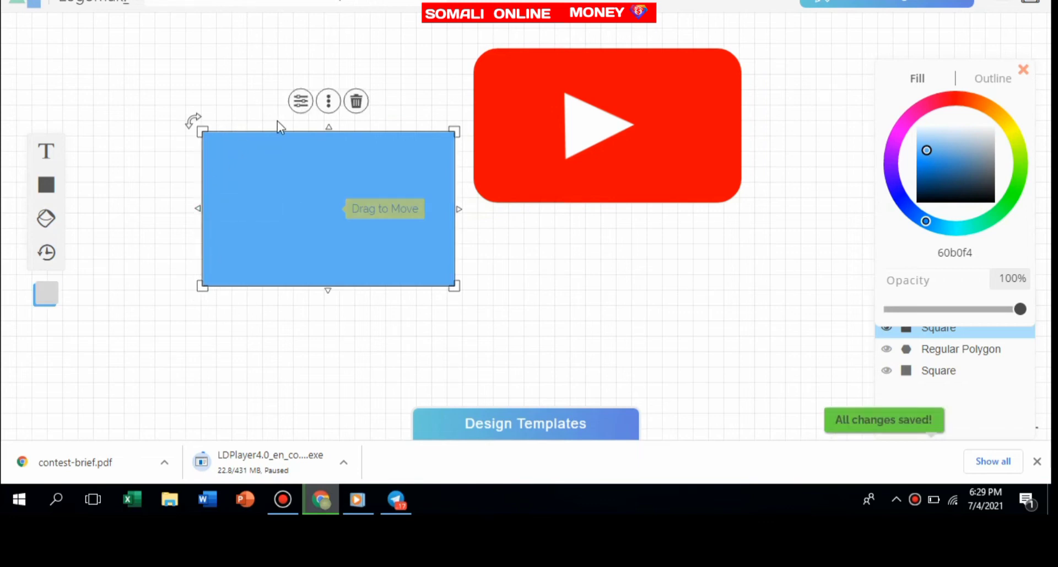
Round the blue rectangle's corners and turn it red
click(302, 101)
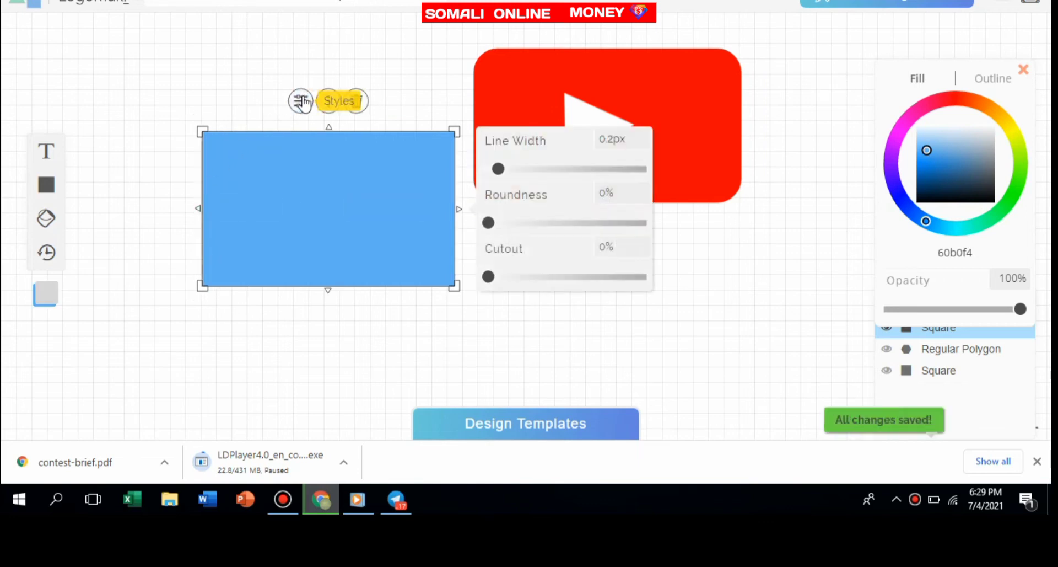
drag(489, 223, 512, 222)
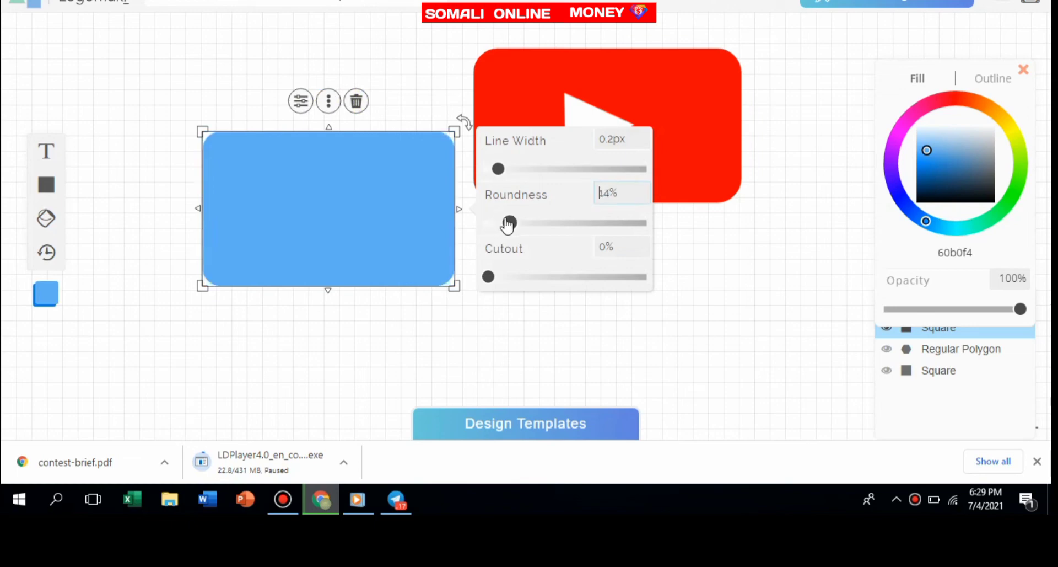
click(350, 205)
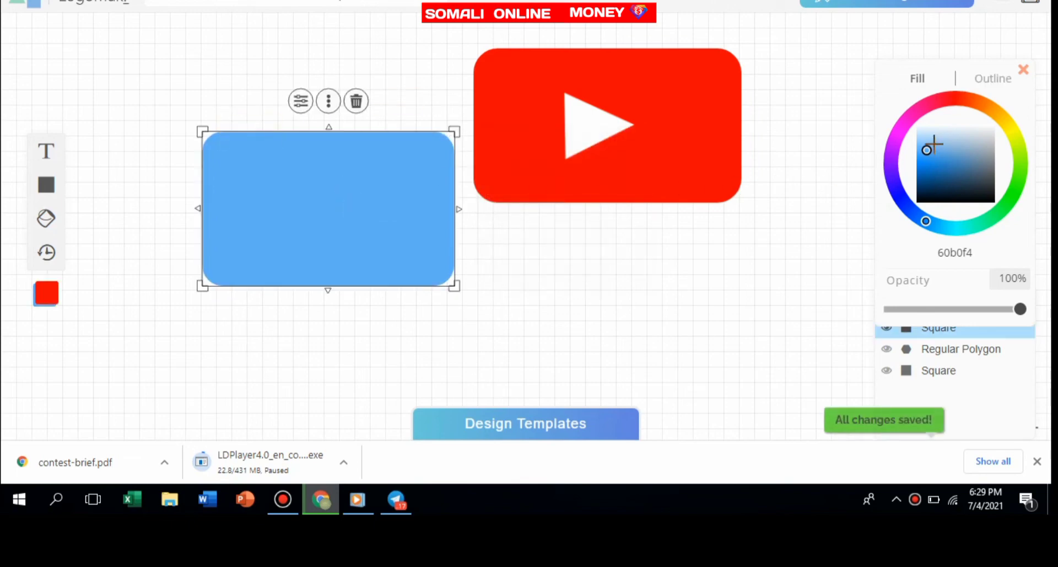
click(953, 97)
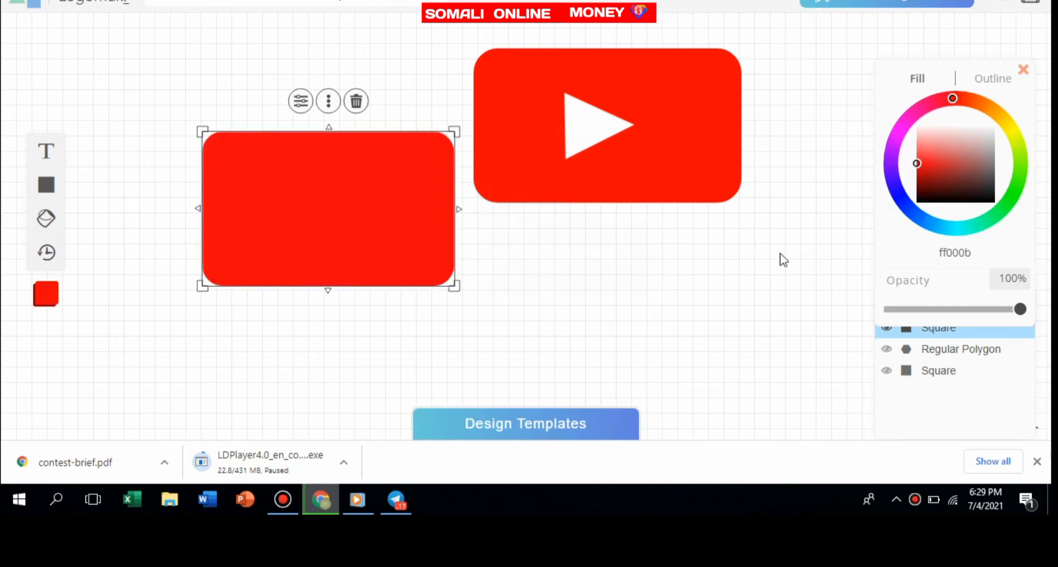
click(532, 270)
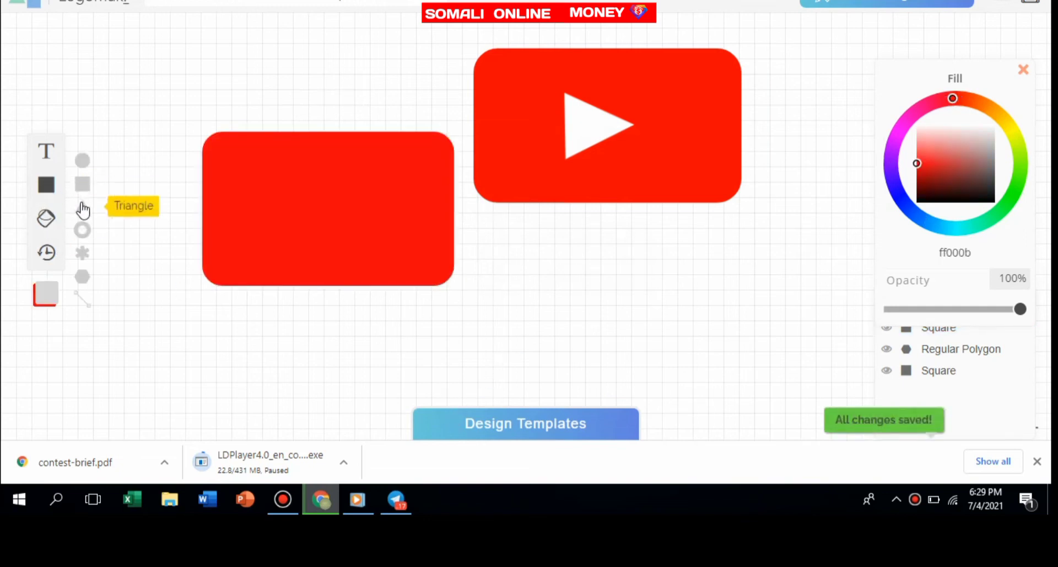
Add a triangle, size it inside the red rectangle, and rotate it 90° to point right
click(82, 209)
drag(540, 266, 274, 237)
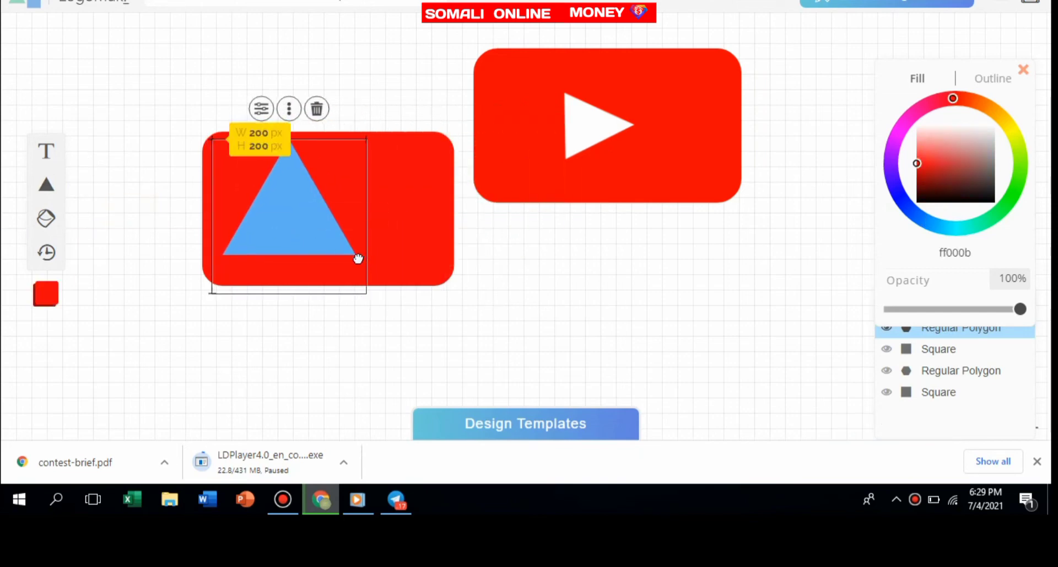
mouse_move(358, 258)
mouse_down()
mouse_move(348, 286)
mouse_move(286, 287)
mouse_move(290, 228)
mouse_up()
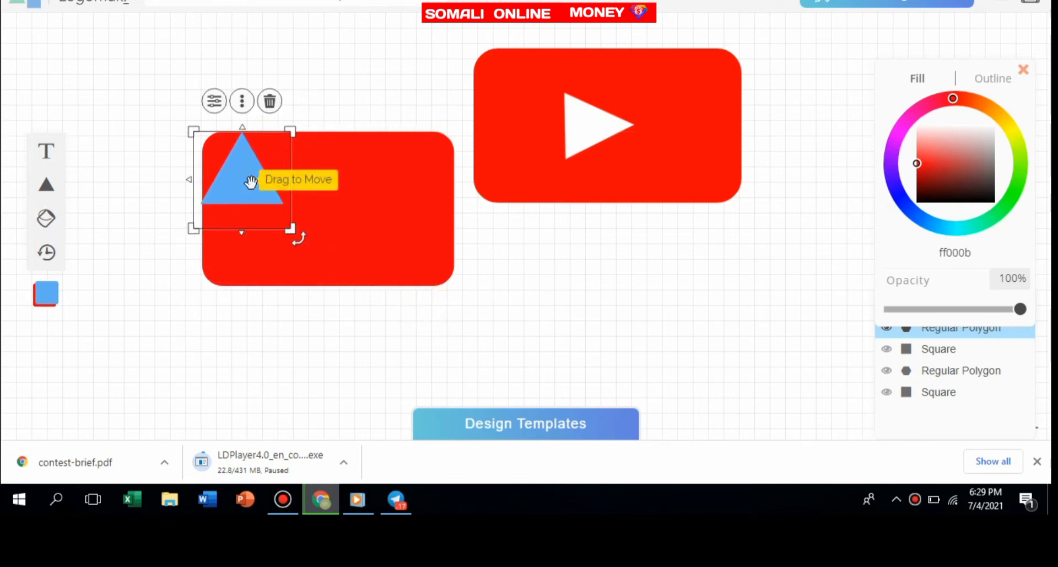
drag(251, 182, 328, 219)
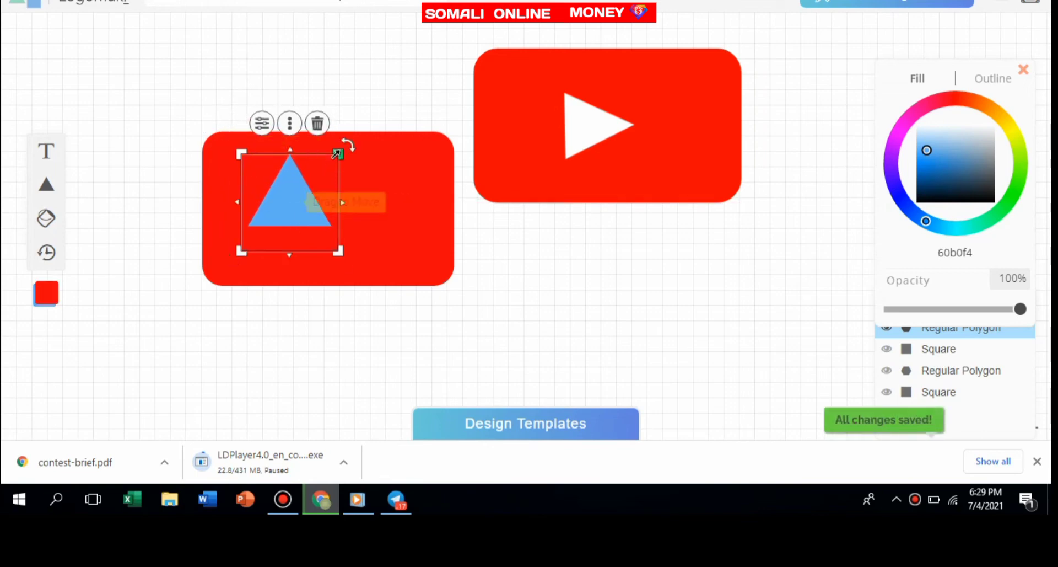
drag(348, 144, 359, 255)
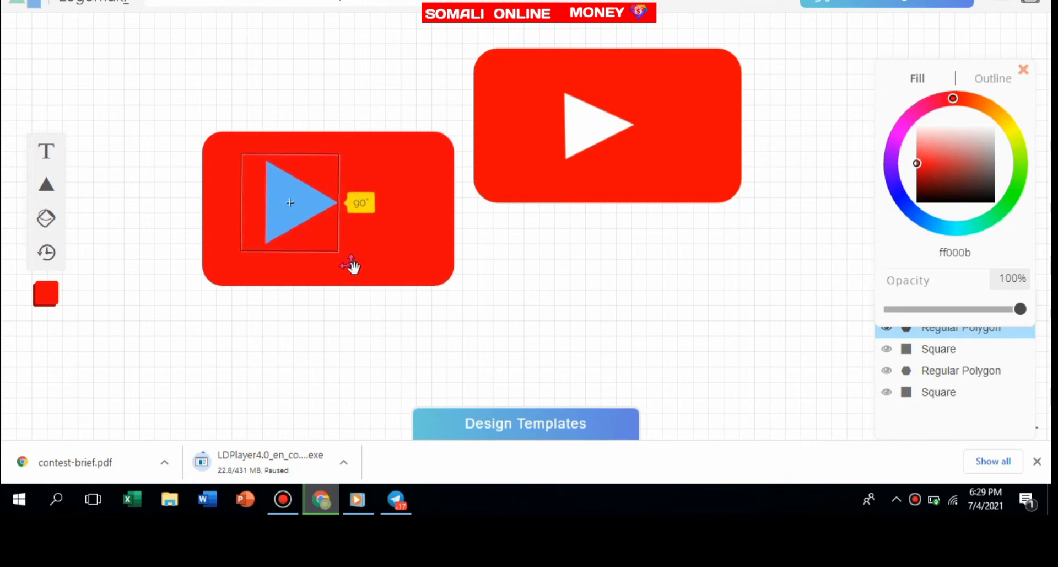
drag(358, 255, 351, 265)
Lighten the triangle to pale e2eef8, then select the left red rectangle
click(287, 209)
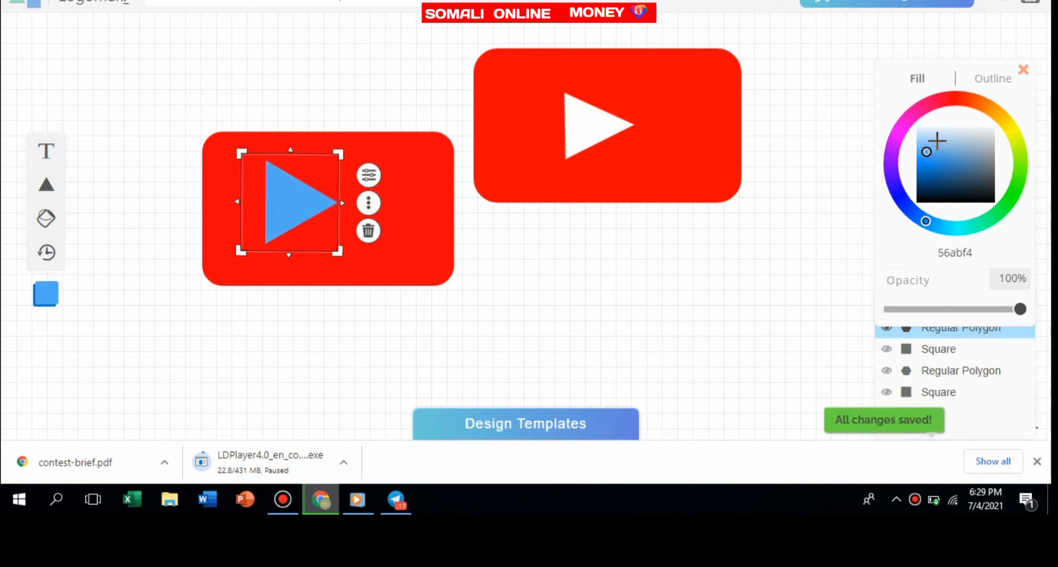
drag(927, 150, 945, 129)
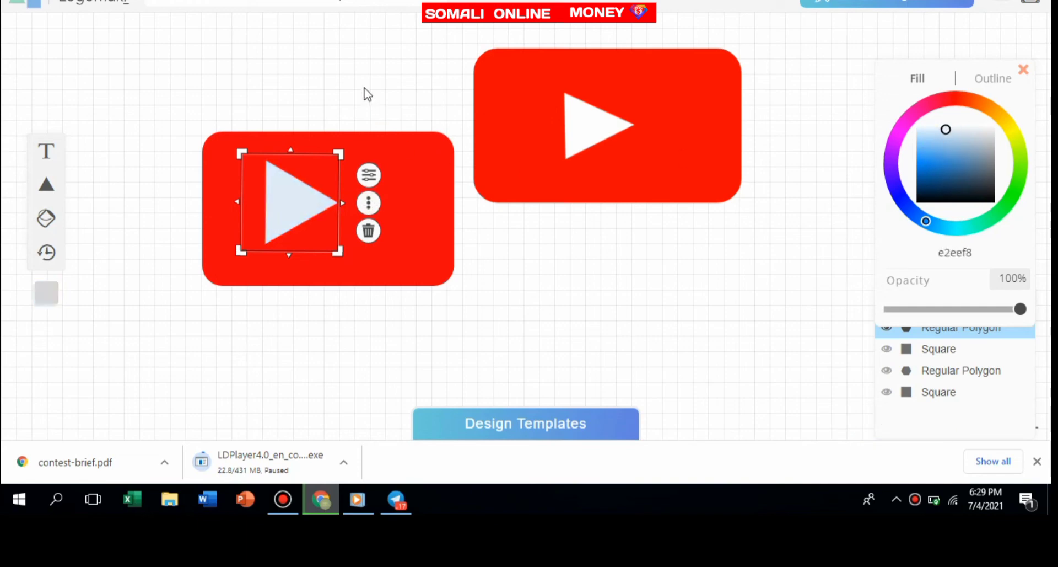
click(263, 176)
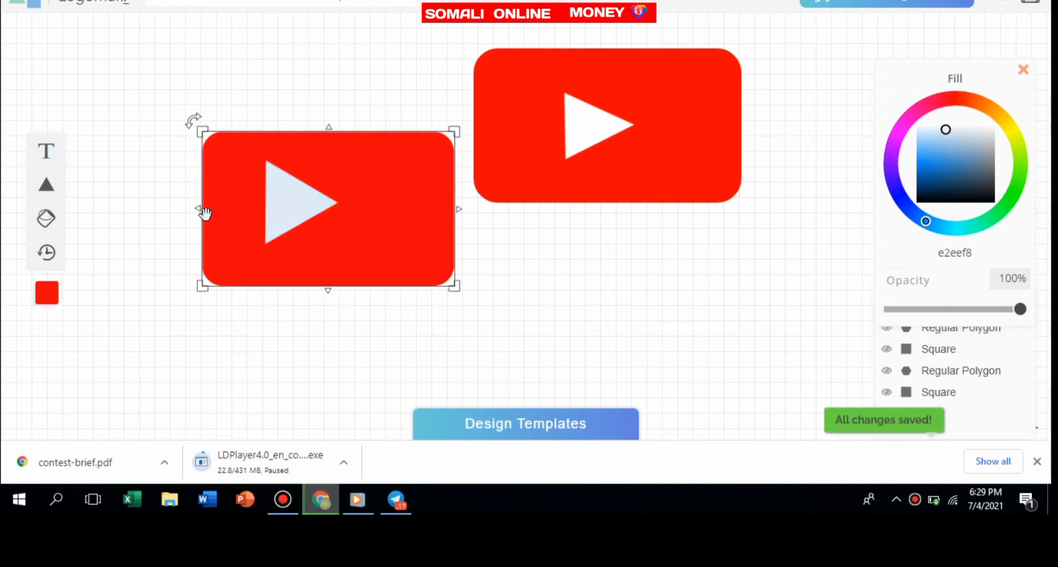
Stretch the left red rectangle to 350 px wide and nudge it into place
drag(205, 214, 177, 208)
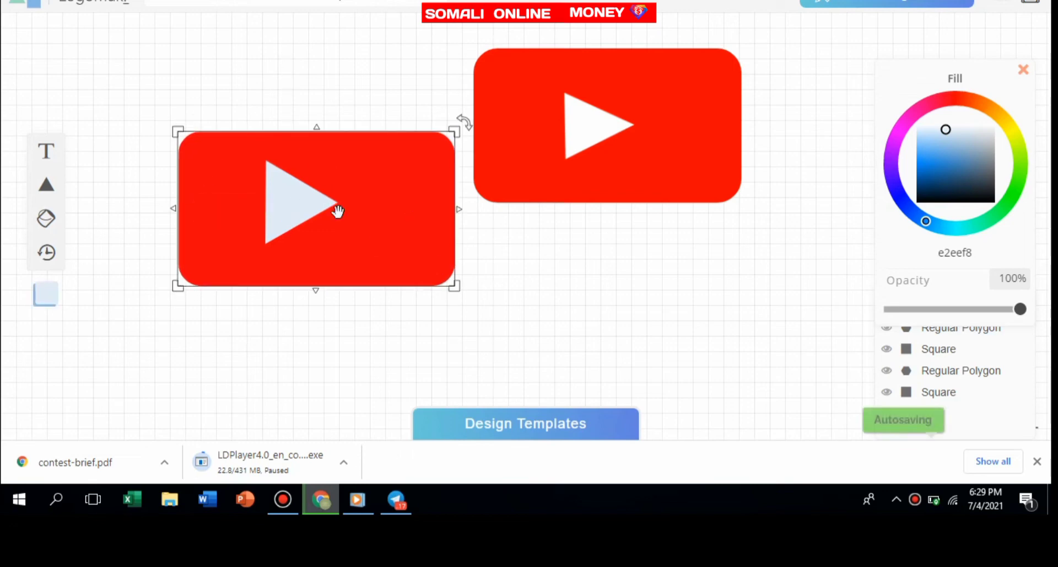
click(312, 213)
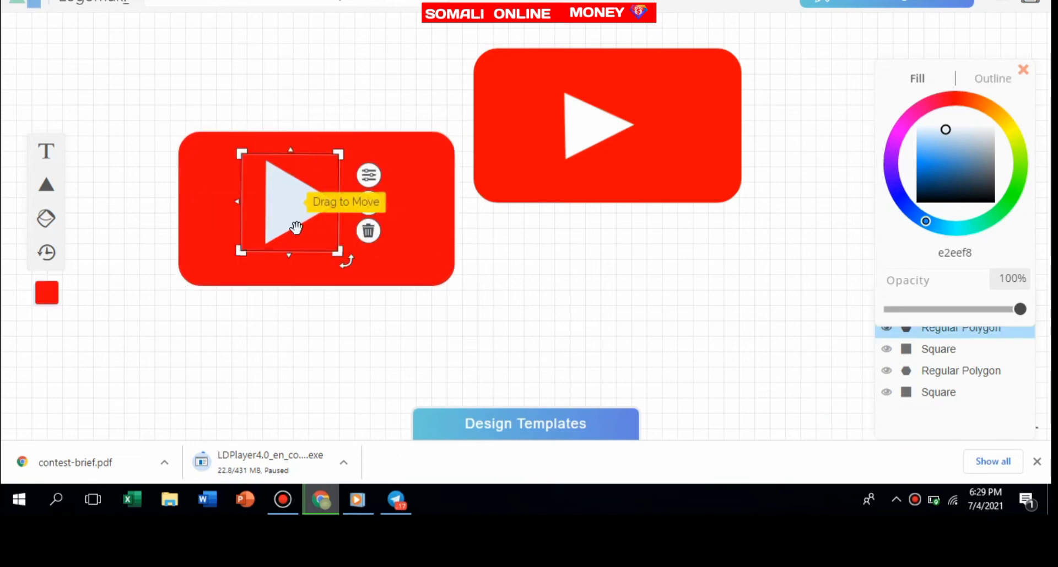
click(289, 242)
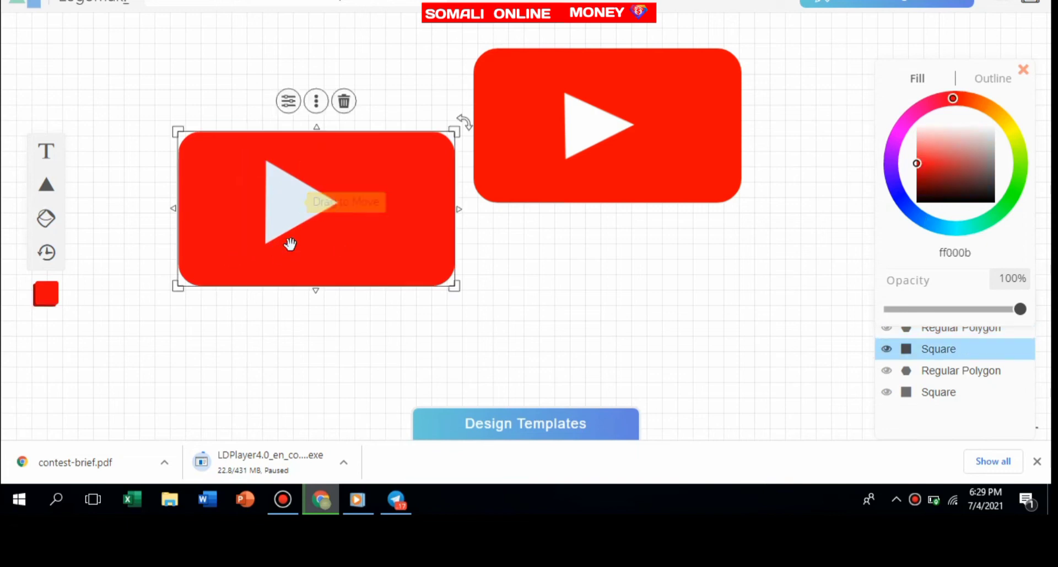
mouse_move(289, 242)
mouse_down()
mouse_move(286, 213)
mouse_move(287, 249)
mouse_move(302, 240)
mouse_up()
Recentre the pale play triangle inside the widened red rectangle
click(286, 214)
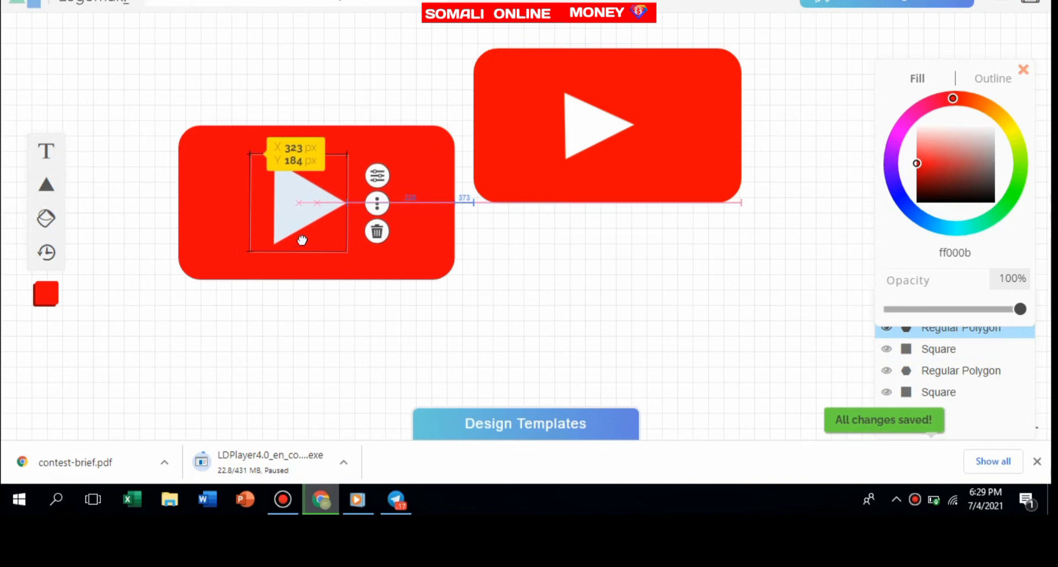
click(299, 216)
click(296, 213)
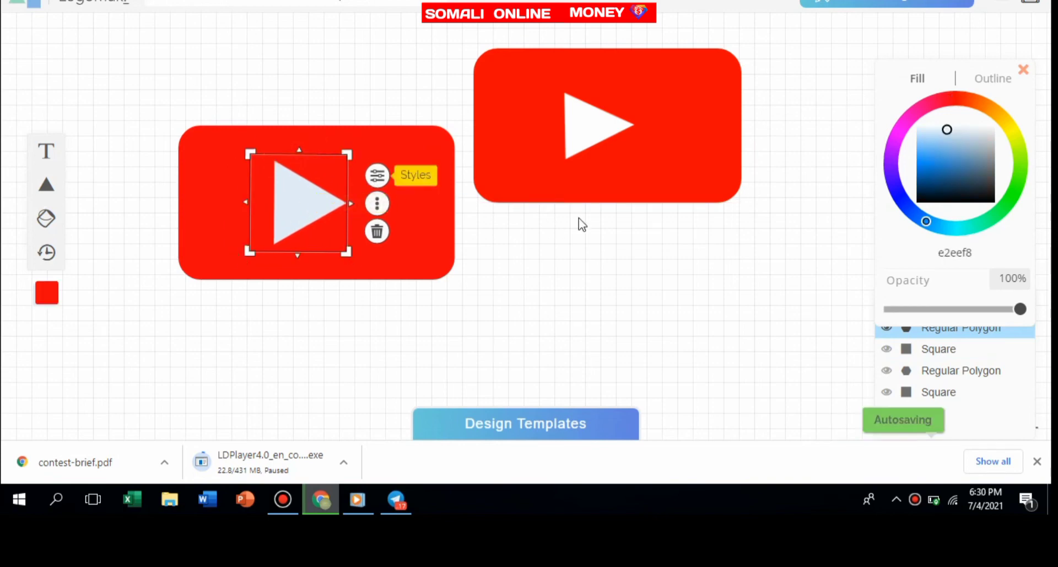
click(485, 245)
click(436, 265)
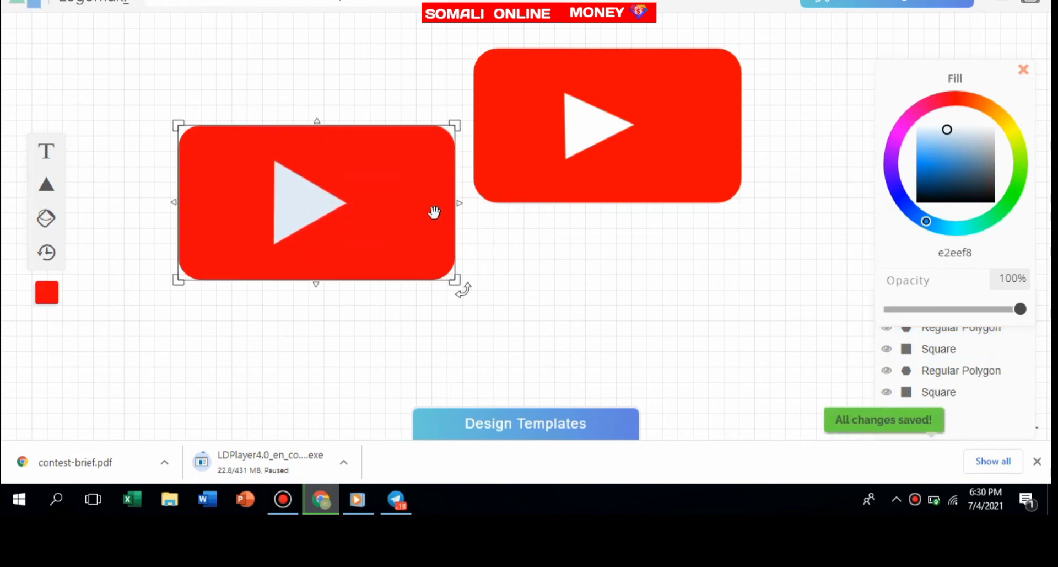
click(716, 182)
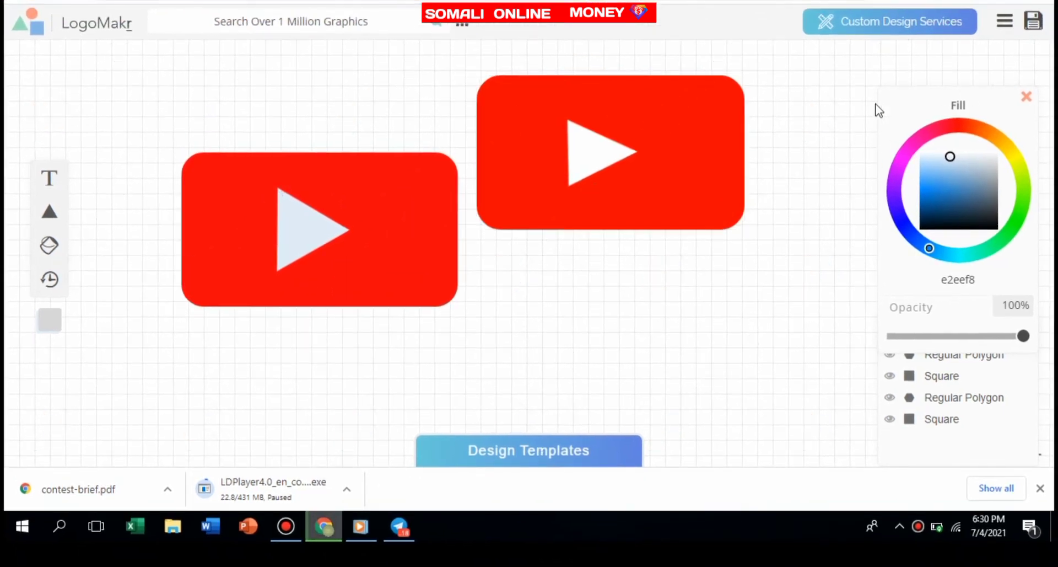
Delete the left logo's red rectangle and its pale triangle
click(324, 245)
click(366, 243)
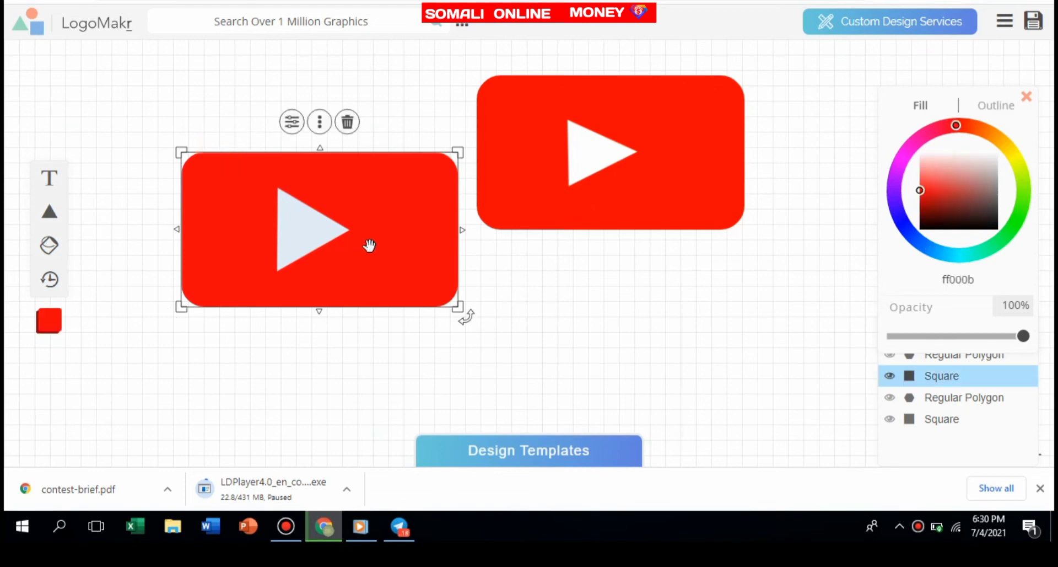
click(347, 120)
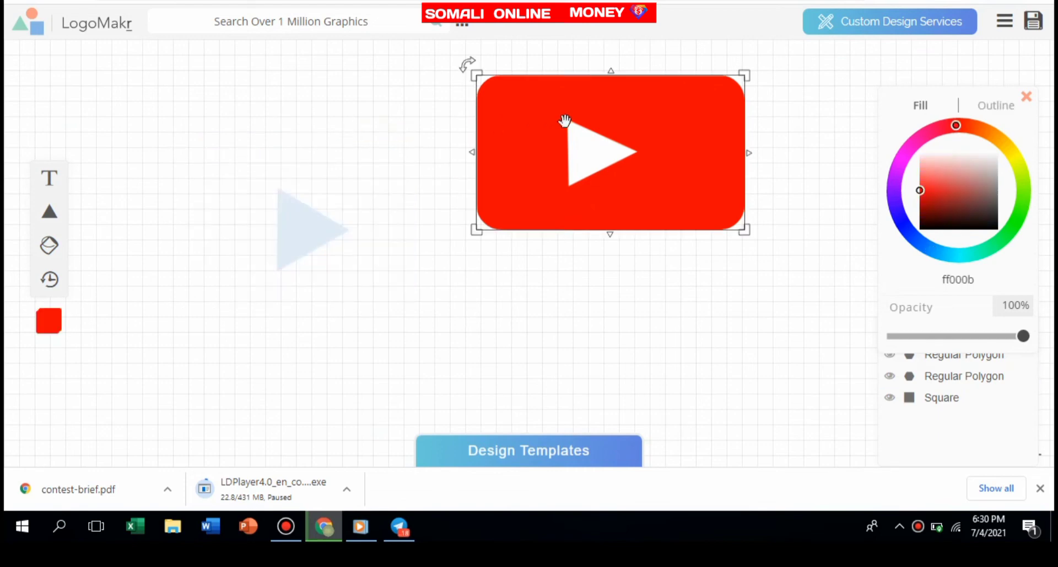
click(329, 255)
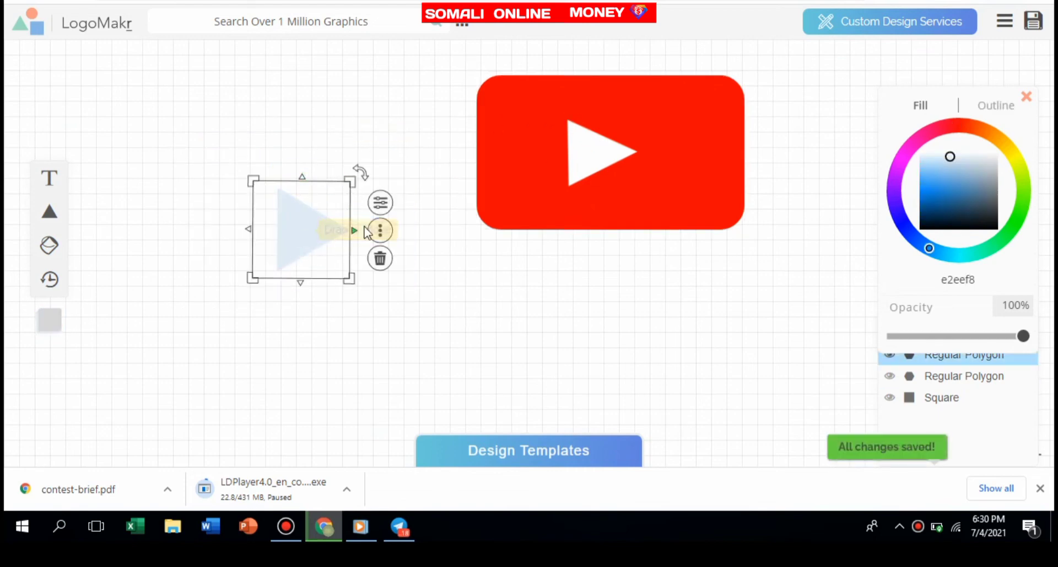
click(379, 258)
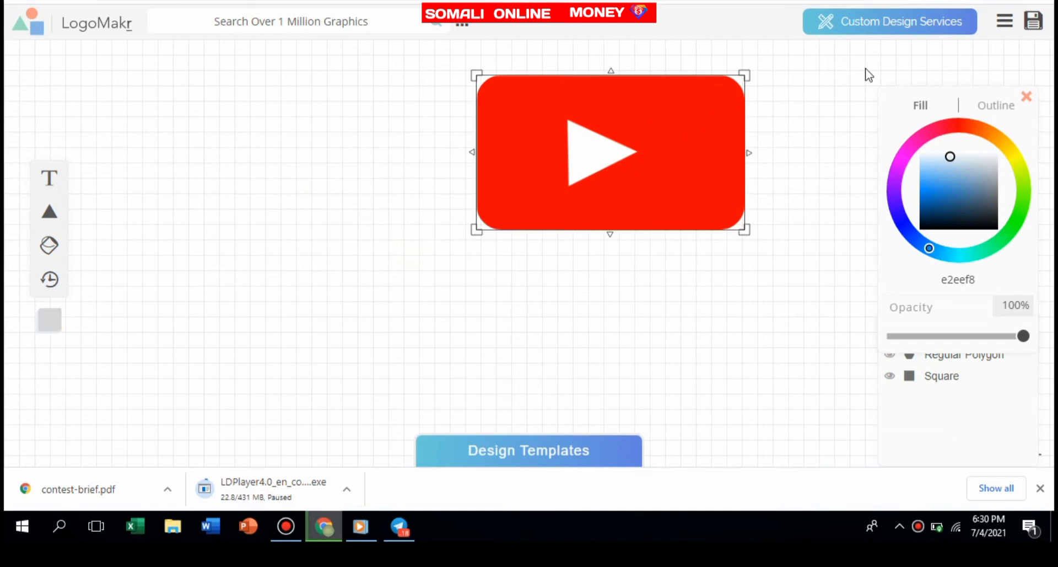
Move the remaining red rectangle and white triangle to the canvas centre, triangle recentred
mouse_move(632, 204)
mouse_down()
mouse_move(563, 253)
mouse_move(560, 243)
mouse_up()
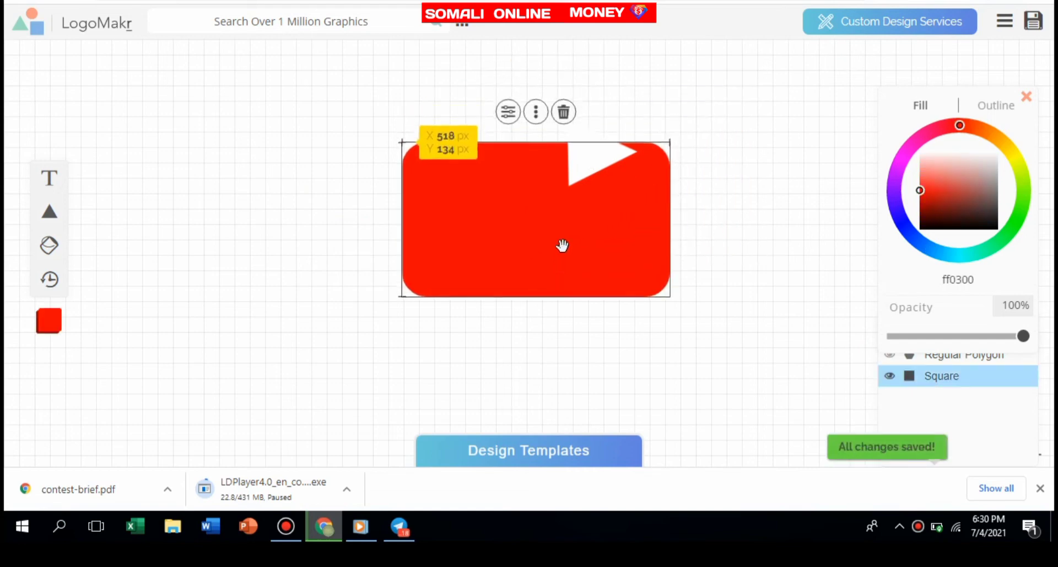
click(577, 165)
drag(576, 166, 507, 227)
click(581, 165)
click(345, 117)
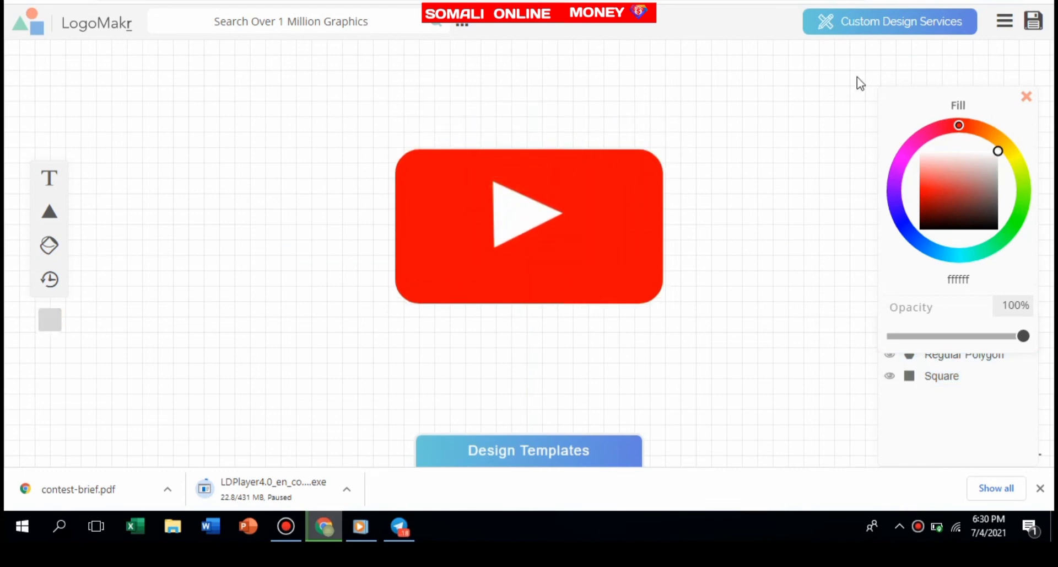
Save the logo and download the free low-resolution PNG LogoMakr-2gC15n.png
click(1031, 22)
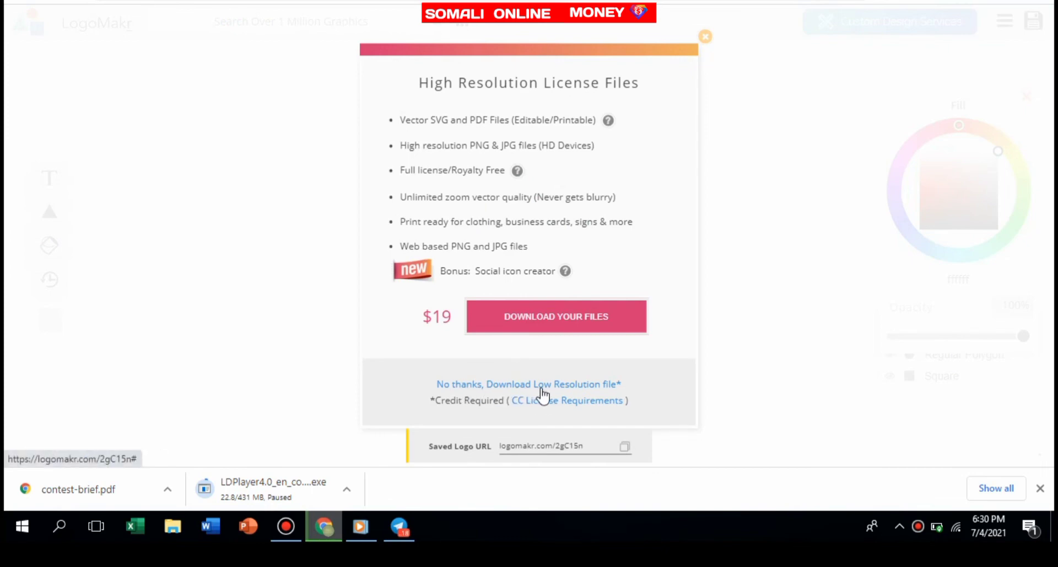
click(574, 384)
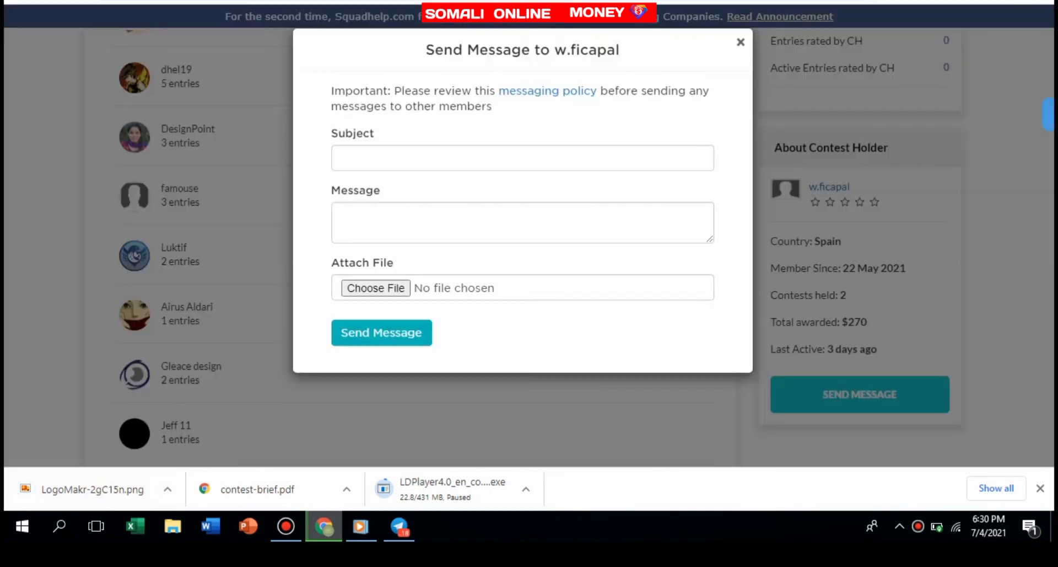
Leave the message subject empty, close the form, and scroll back through the contest brief
click(387, 149)
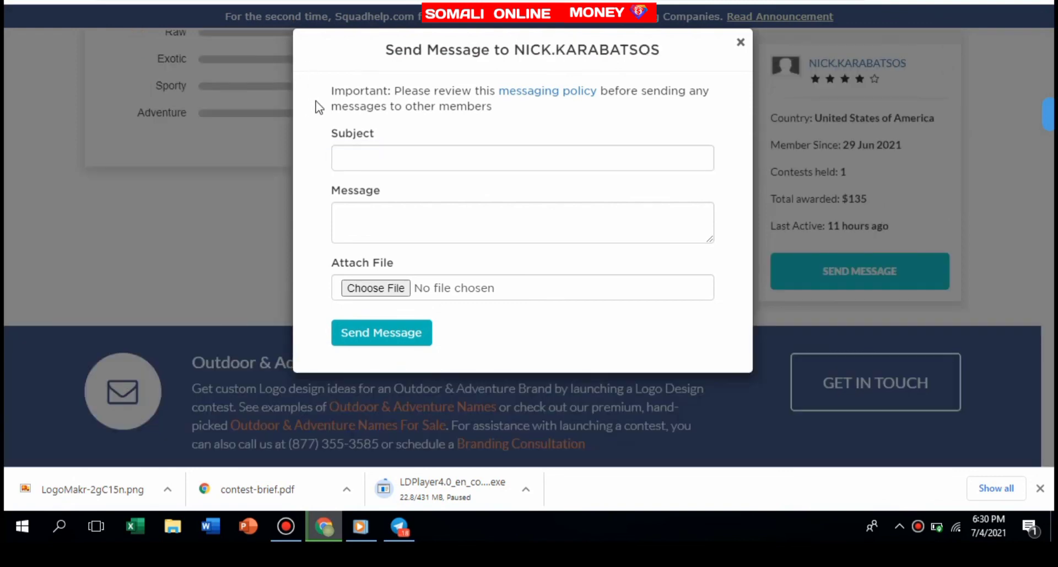
click(741, 42)
scroll(543, 210, up, 4)
scroll(507, 208, up, 7)
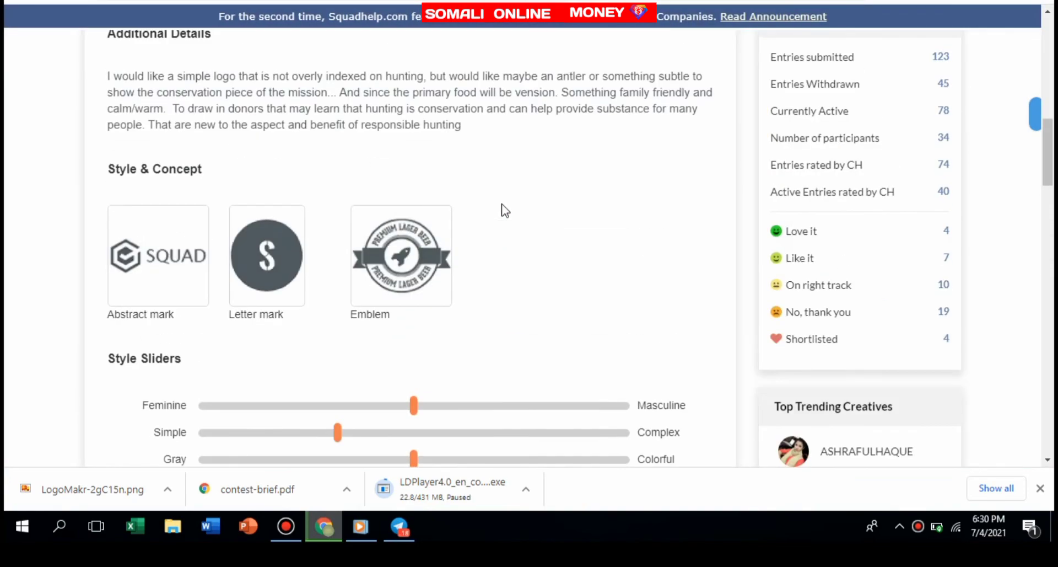
scroll(503, 207, up, 5)
scroll(505, 210, up, 6)
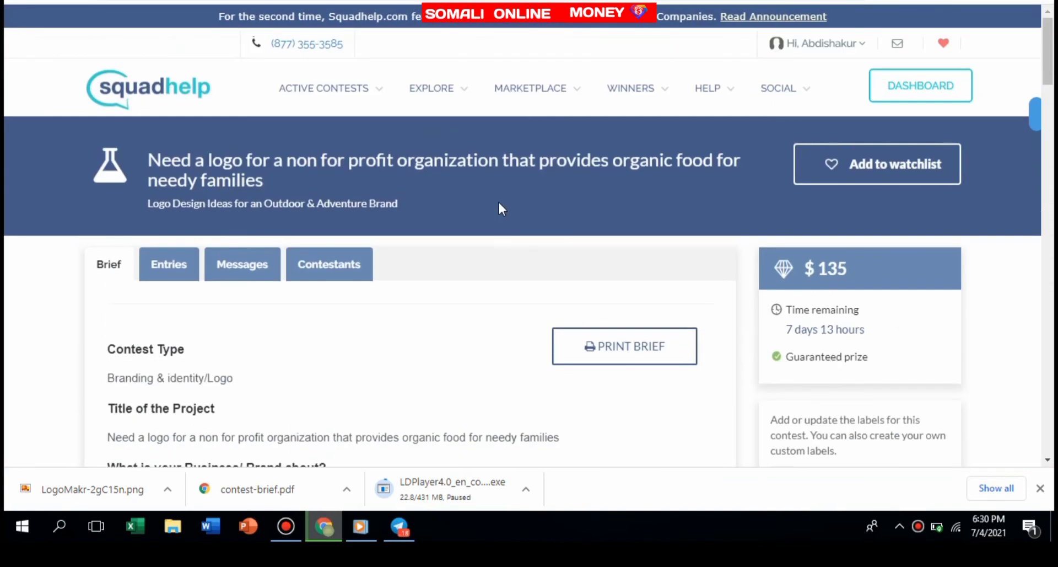
scroll(500, 207, down, 1)
scroll(499, 207, up, 1)
scroll(500, 206, down, 4)
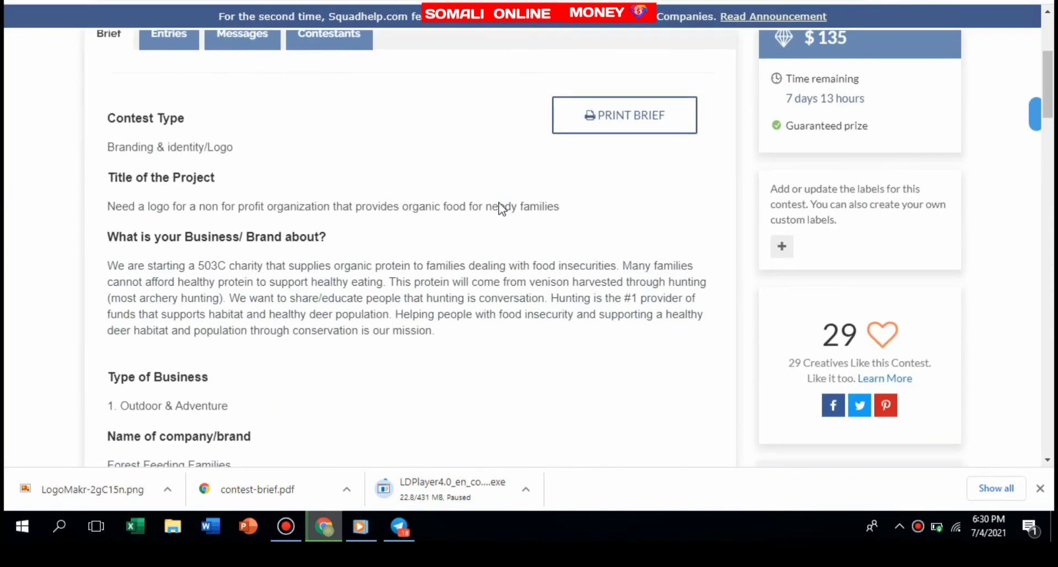
scroll(348, 254, down, 5)
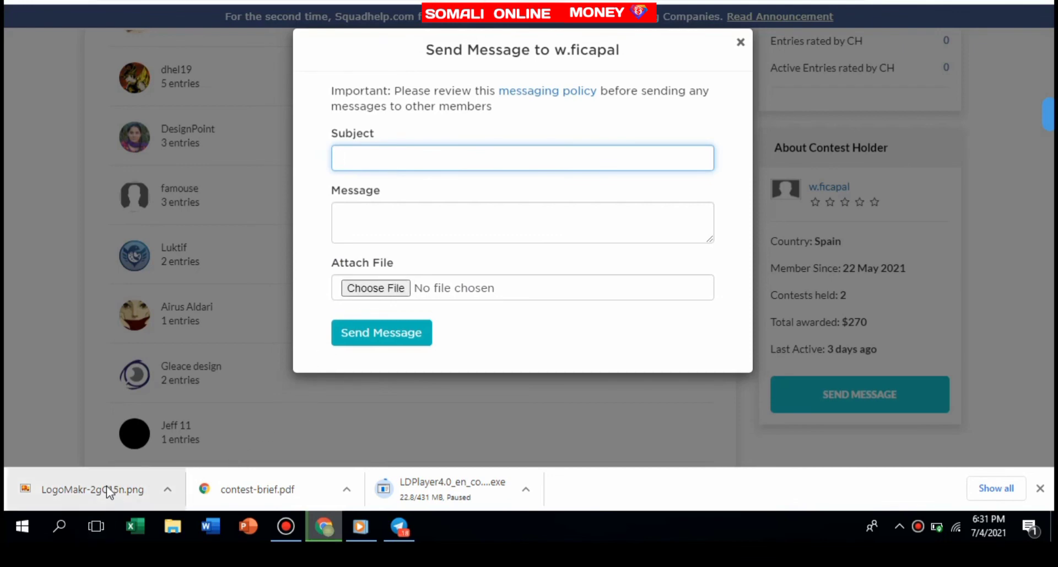
Attach LogoMakr-2gC15n.png from the downloads bar to the message's Choose File field
drag(107, 487, 418, 292)
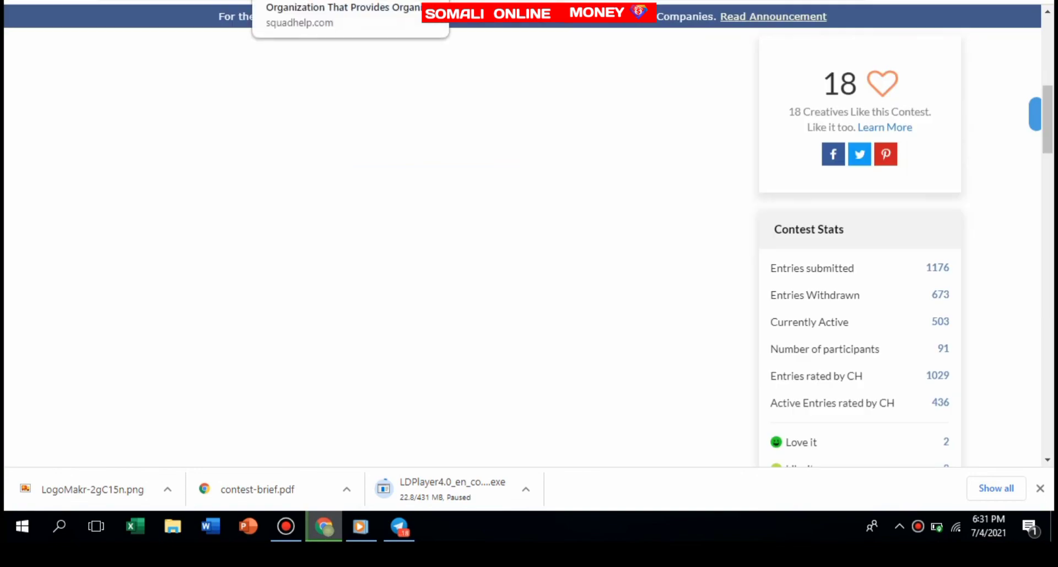
Switch to the other contest brief tab and scroll down through it
click(283, 1)
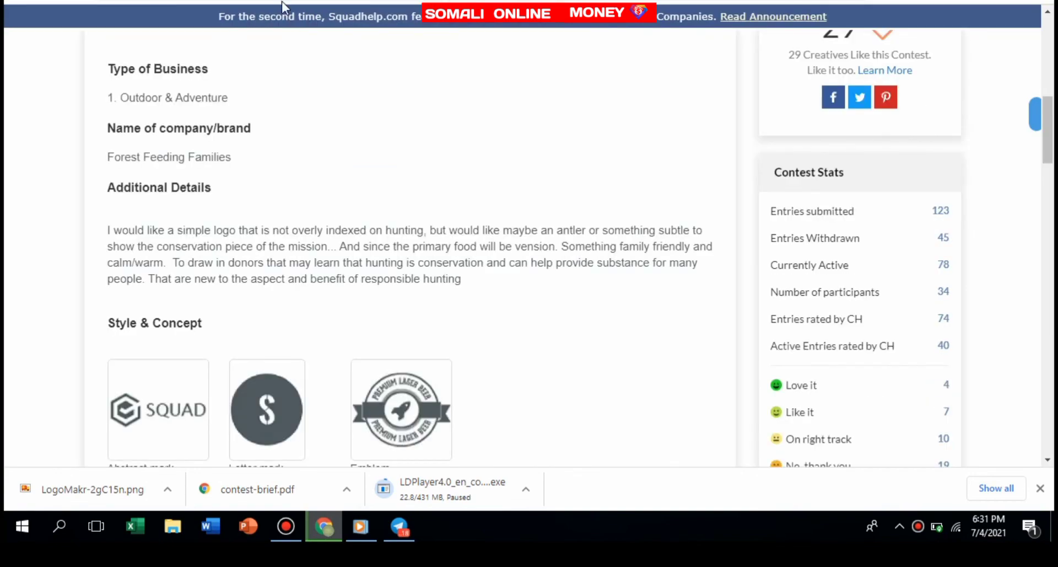
scroll(374, 193, up, 4)
scroll(1054, 208, down, 3)
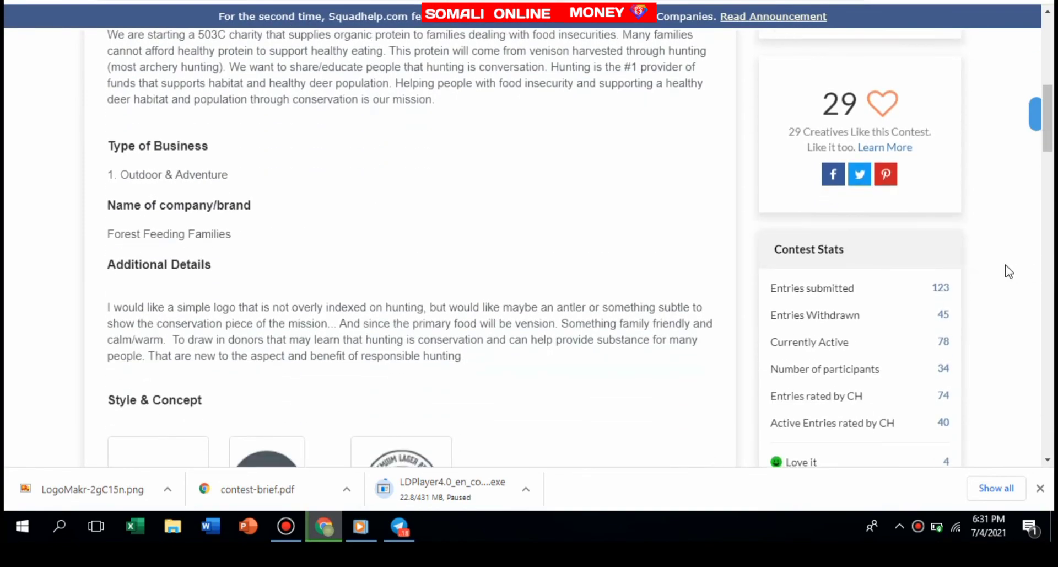
scroll(862, 270, down, 3)
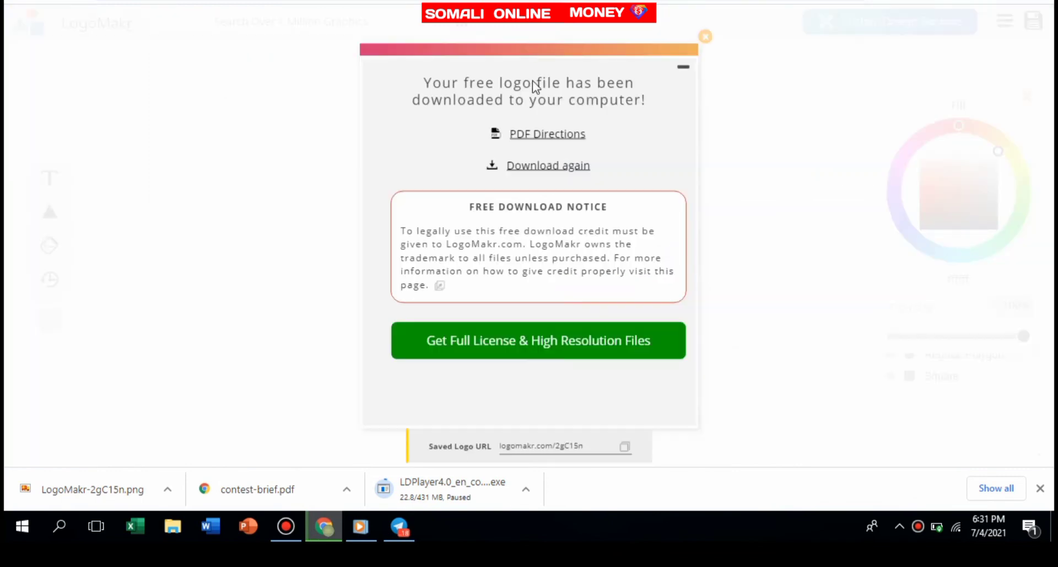
Close the LogoMakr download confirmation, then select and deselect the play-button logo
click(704, 38)
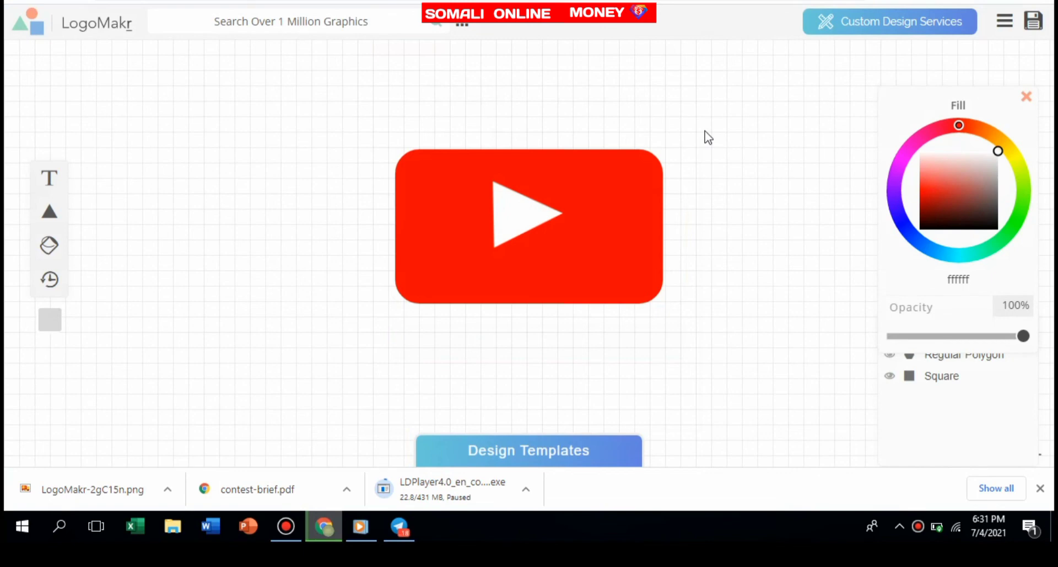
click(499, 212)
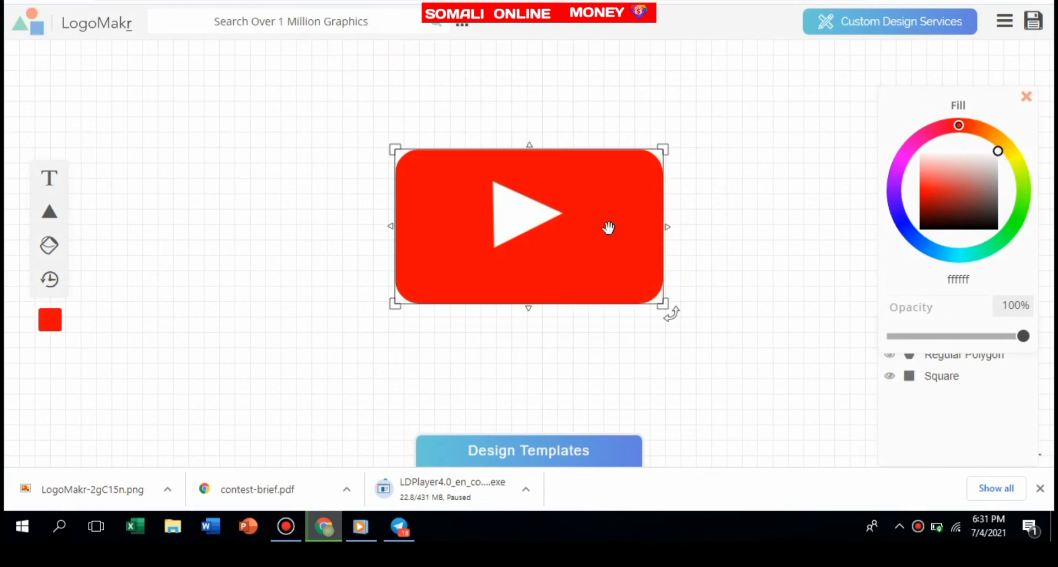
click(729, 180)
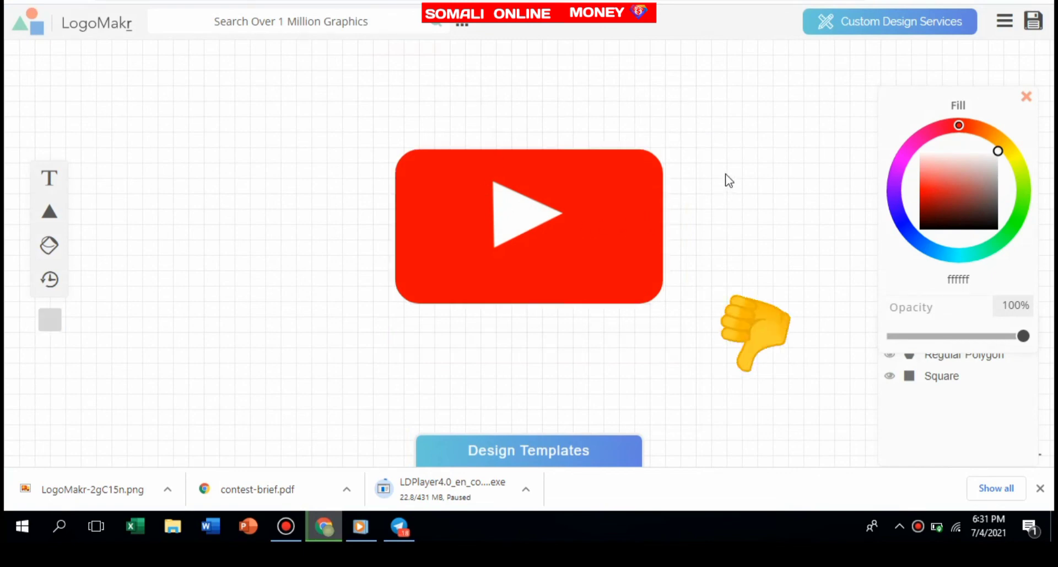